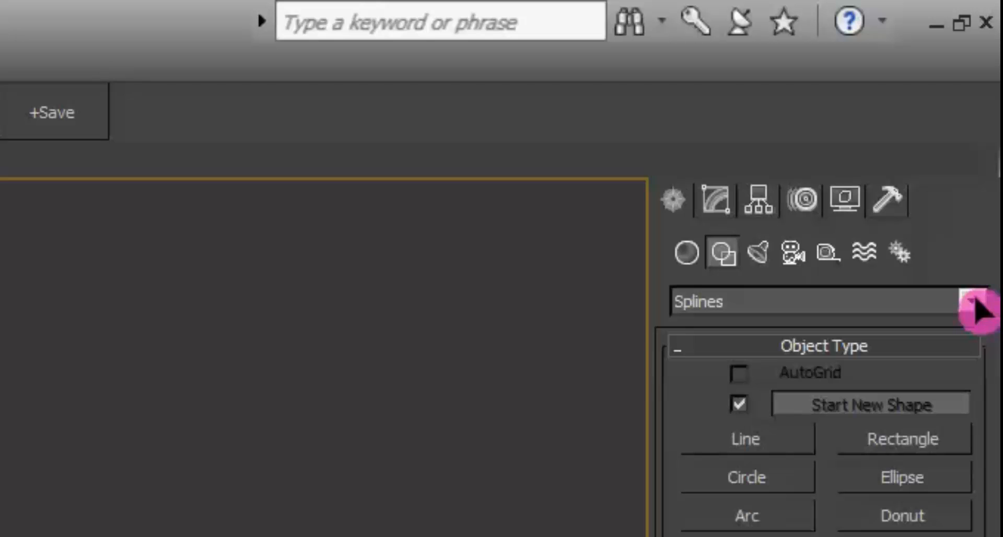
click(971, 302)
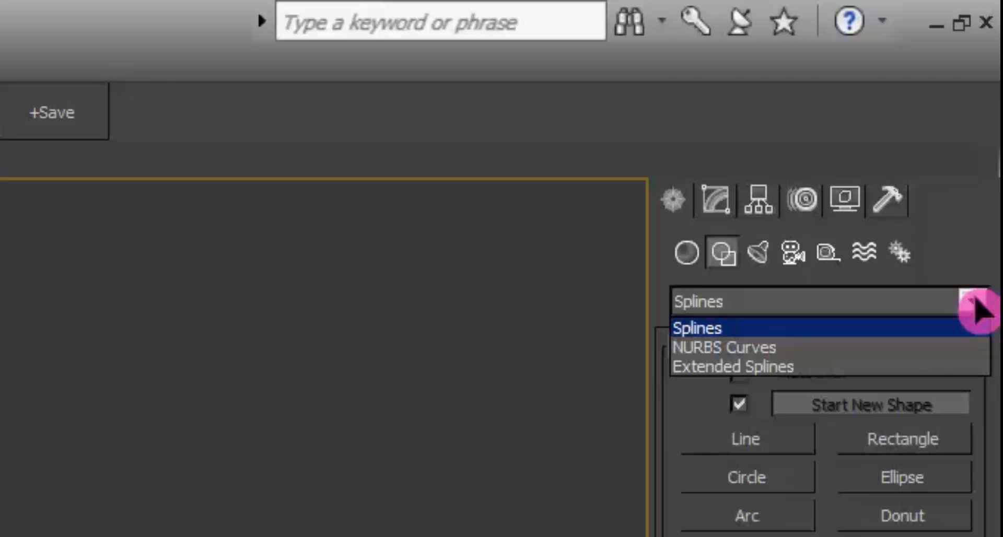
click(975, 307)
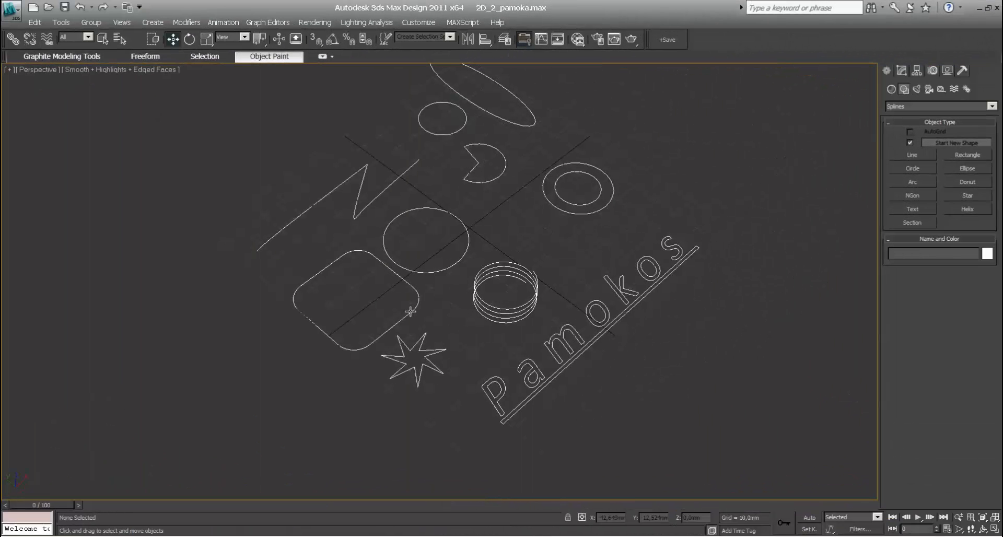
Step: Increase the rounded rectangle's length to about 40.66 mm and adjust its width and corner radius
click(410, 311)
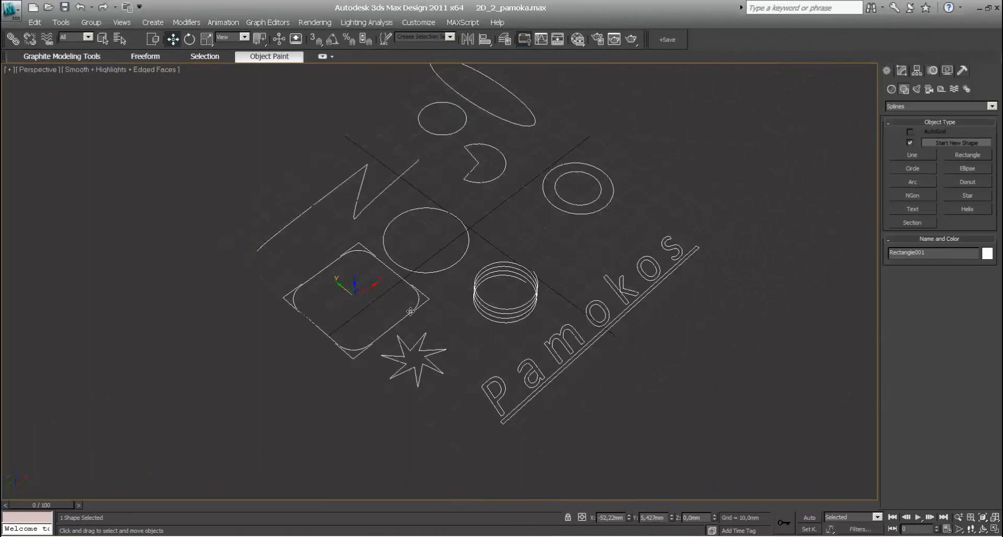
click(901, 71)
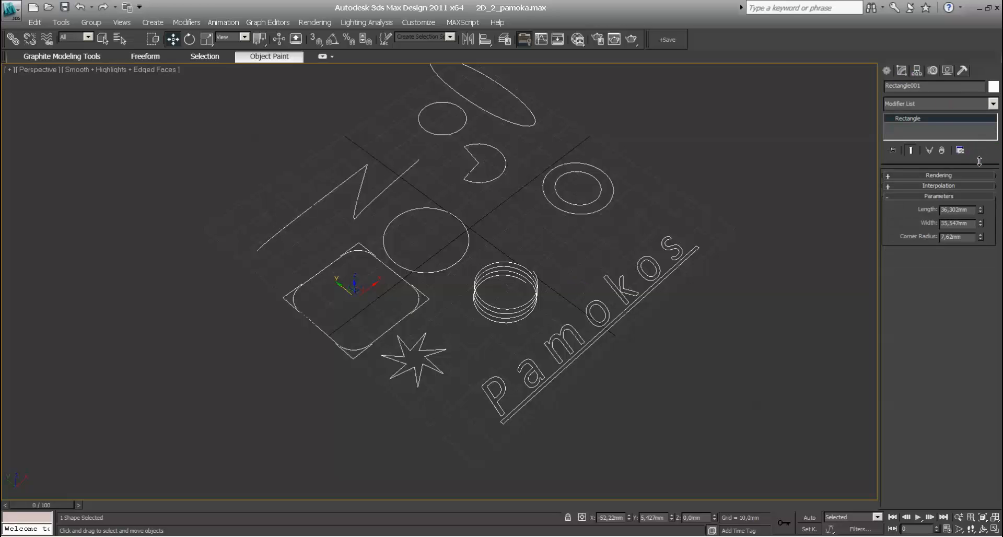
mouse_move(979, 209)
mouse_down()
mouse_move(977, 178)
mouse_move(979, 205)
mouse_up()
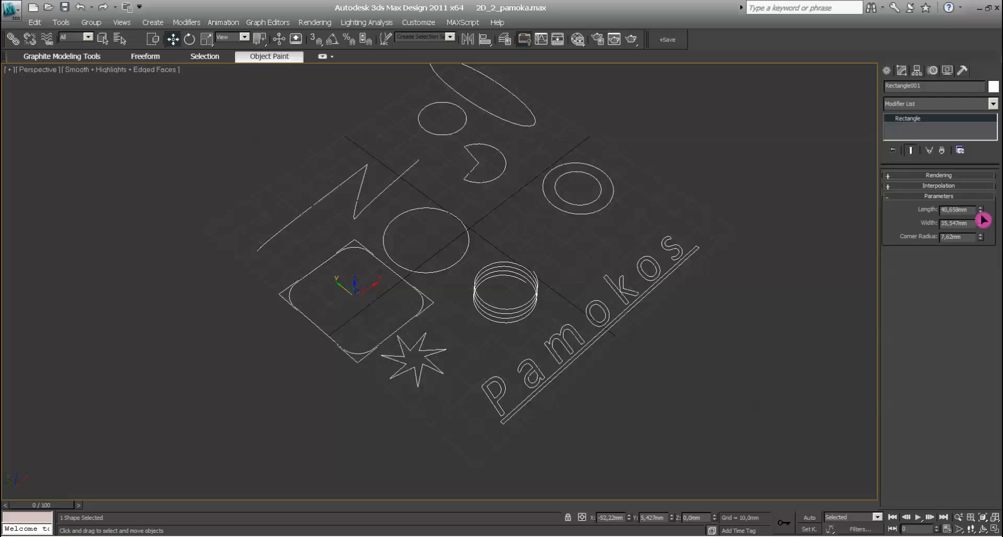
click(981, 225)
click(981, 222)
drag(980, 239, 975, 211)
click(886, 70)
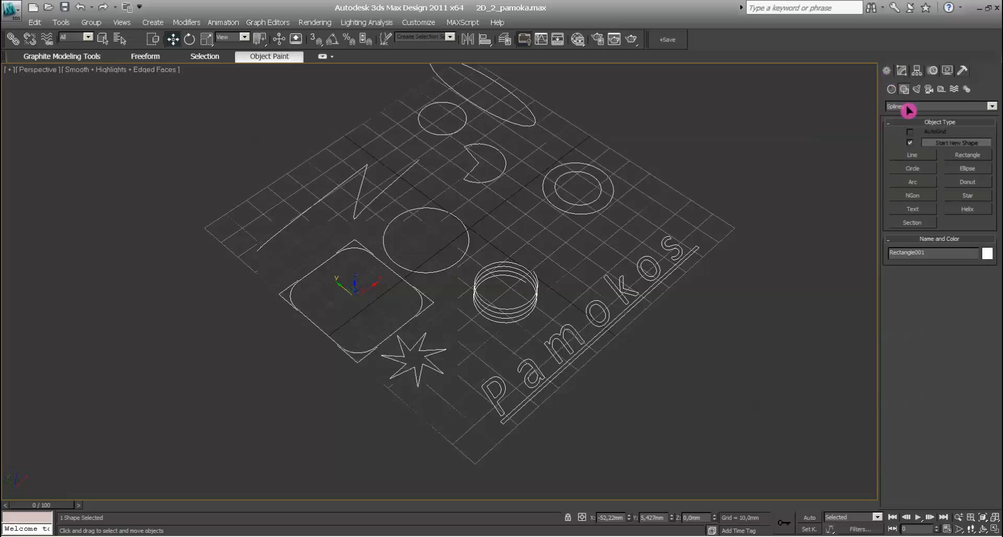
Step: Enlarge the radius of the small circle located between the ellipse and the arc
click(443, 135)
click(902, 72)
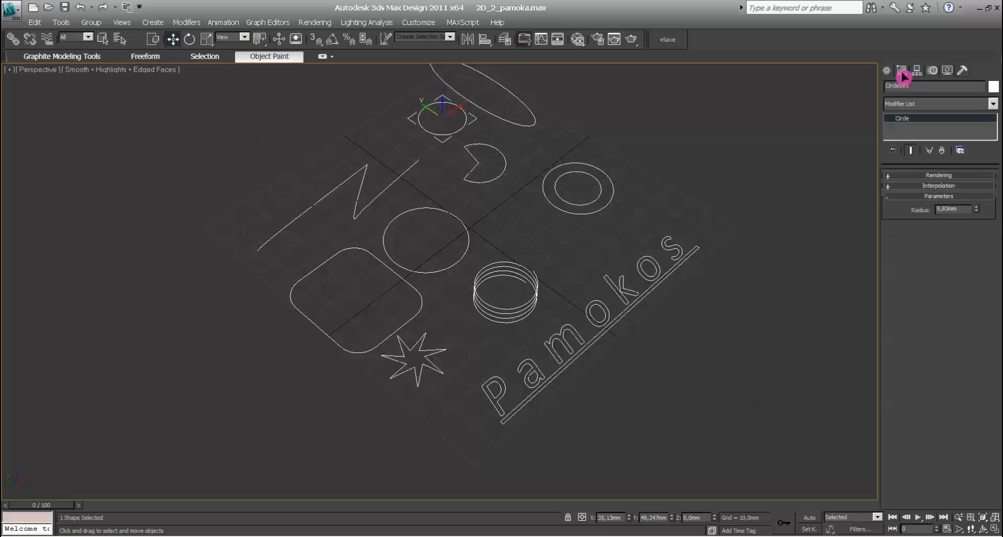
drag(975, 208, 977, 193)
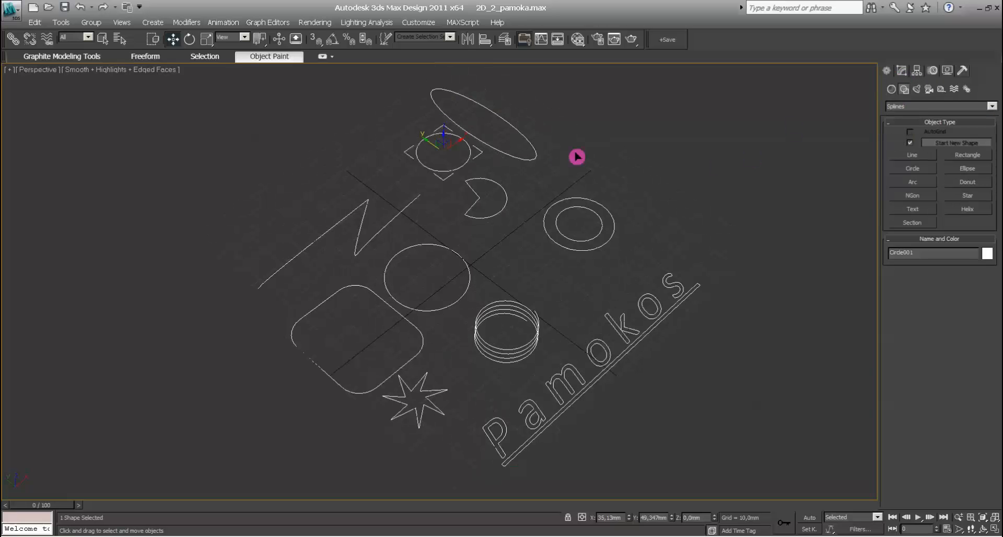
Step: Shorten the ellipse's length to about 47.84 mm and set its width to about 16.67 mm
click(515, 157)
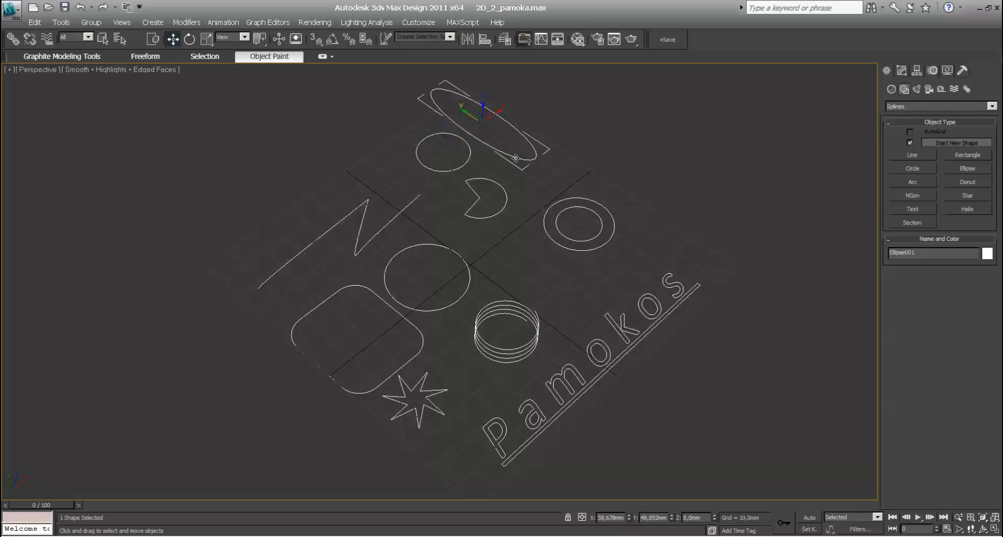
click(907, 70)
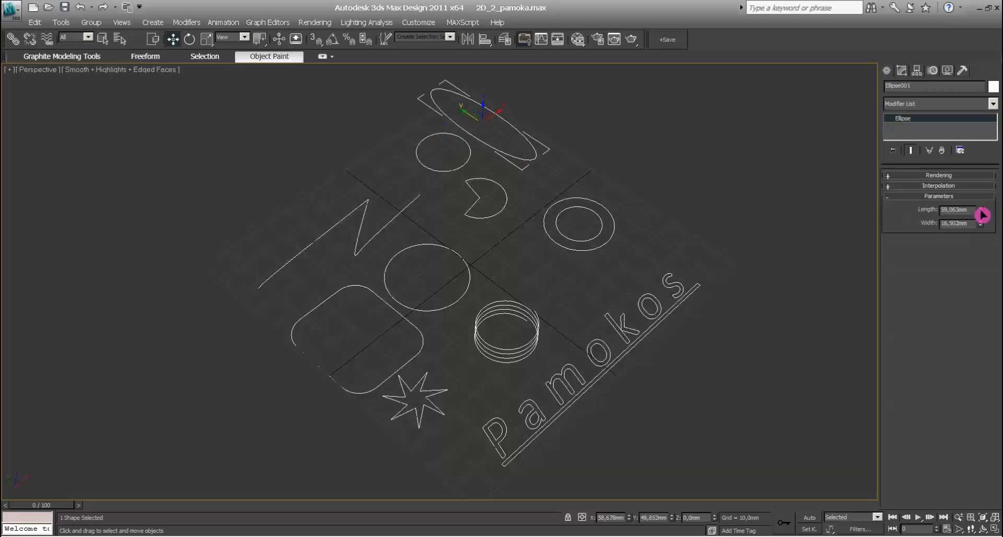
drag(981, 215, 986, 229)
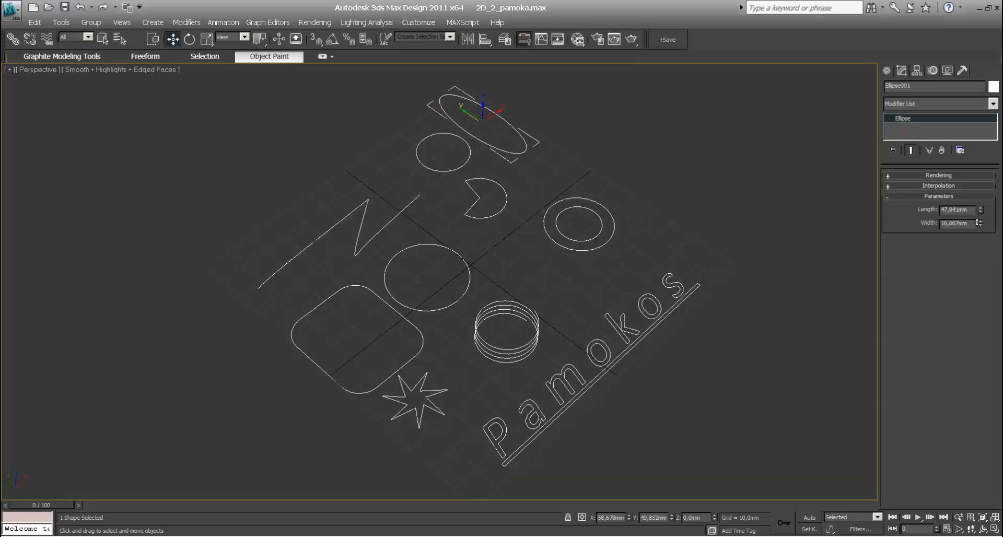
click(886, 70)
Step: Set the arc's radius to about 12.39 mm, turn off Pie Slice and adjust its angle to leave a wider opening
click(489, 216)
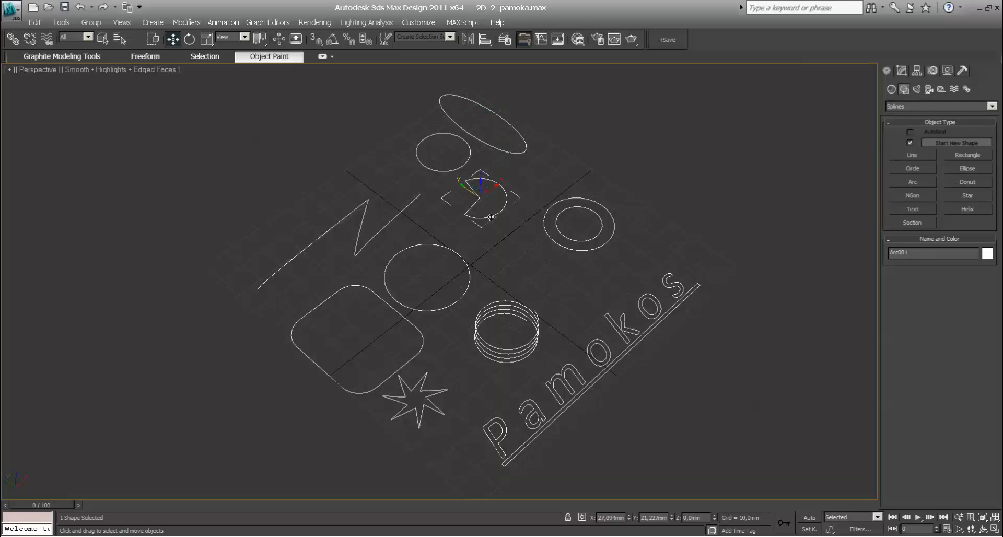
click(903, 72)
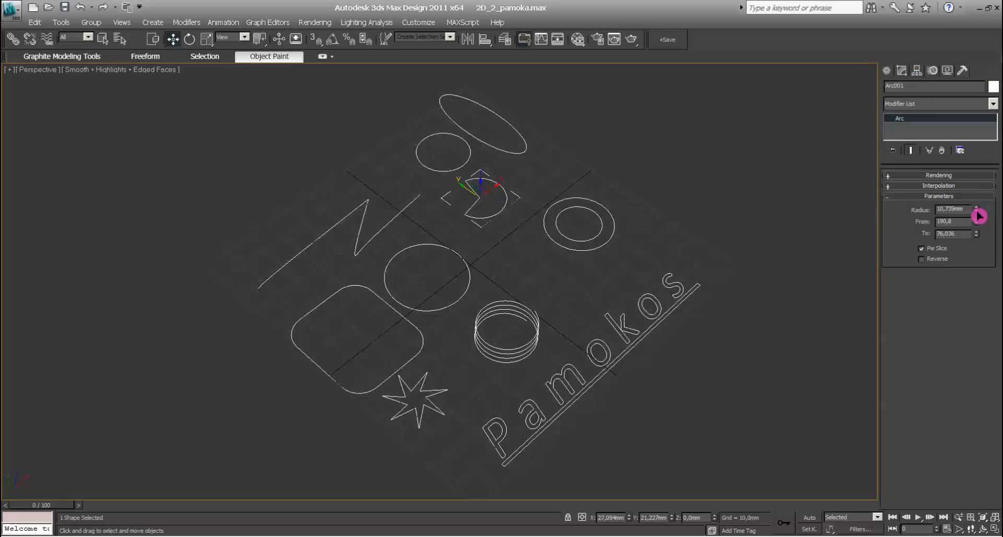
drag(978, 215, 927, 246)
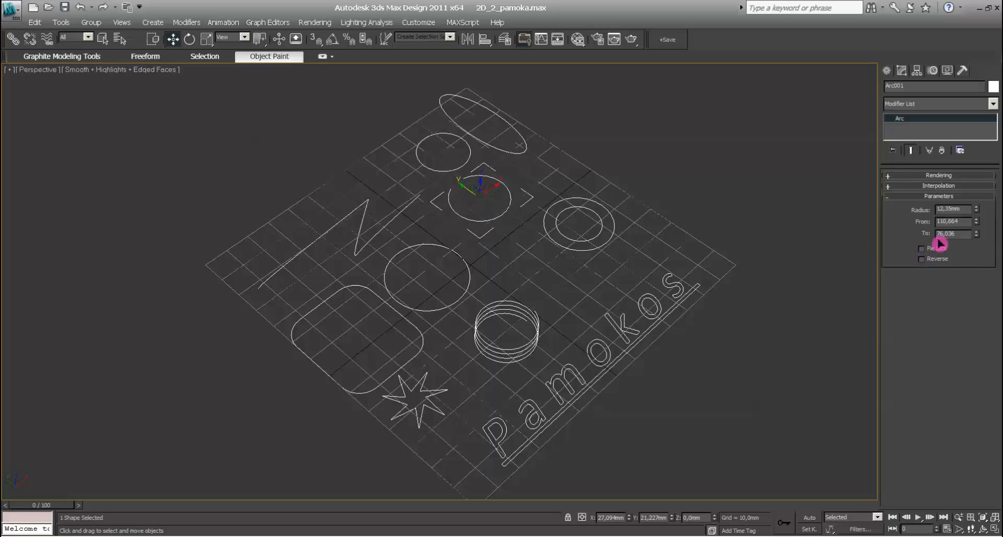
drag(976, 225, 964, 181)
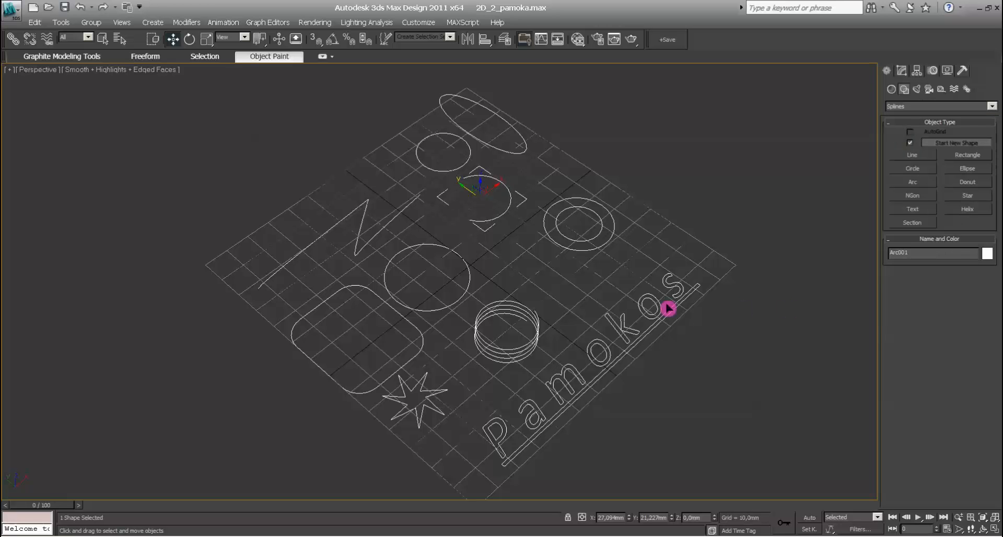
Step: Set the donut's Radius 1 to about 9.54 mm and reduce its Radius 2 for a narrower ring
click(577, 251)
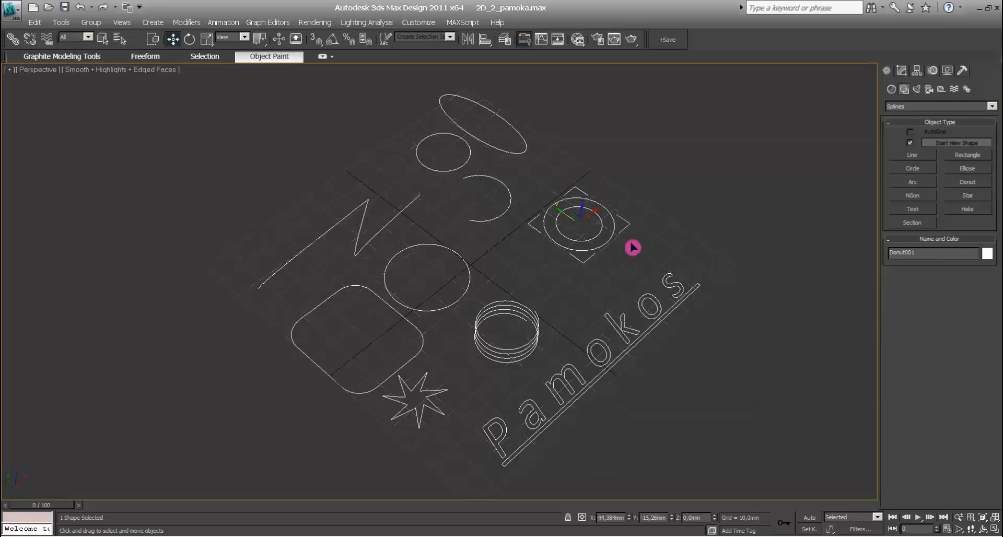
click(902, 72)
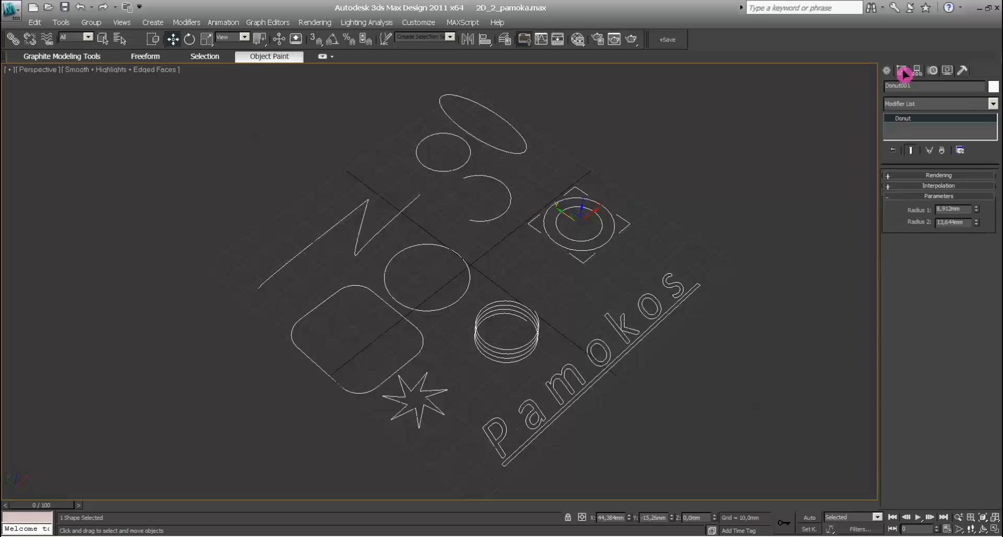
mouse_move(978, 216)
mouse_down()
mouse_move(965, 215)
mouse_move(949, 150)
mouse_move(974, 223)
mouse_up()
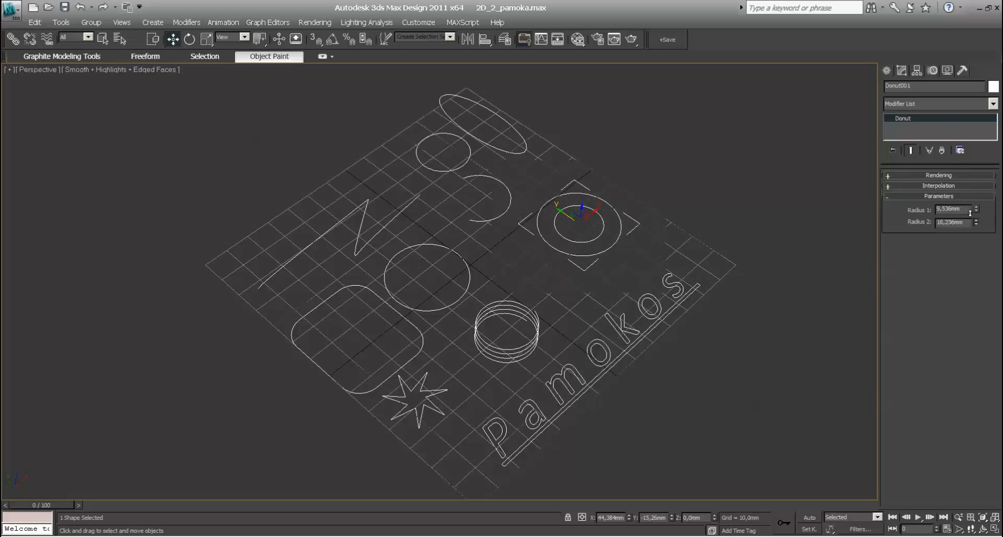
click(886, 71)
Step: Turn the NGon into a sharp heptagon: Circular off, 7 sides, radius about 11.25 mm and corner radius 0 mm
click(456, 301)
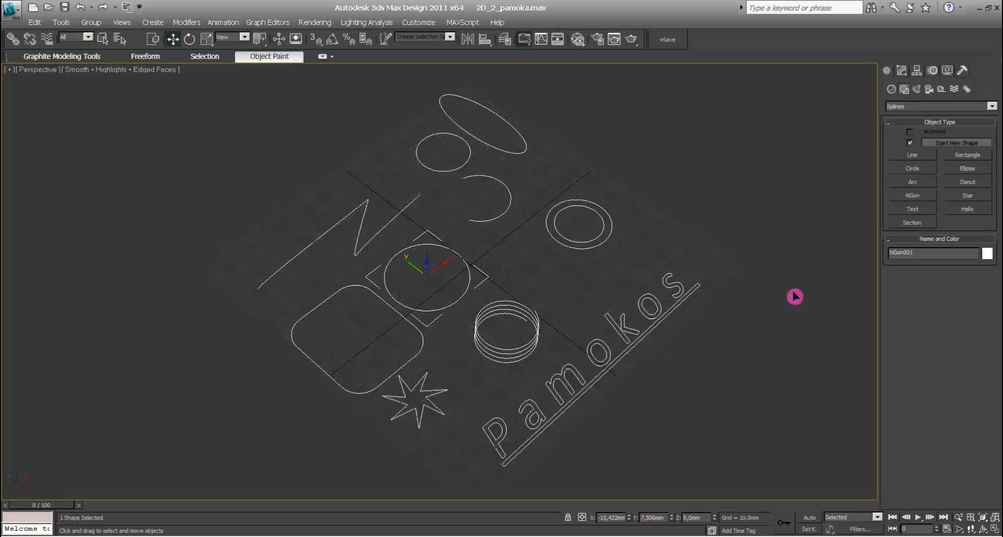
click(901, 71)
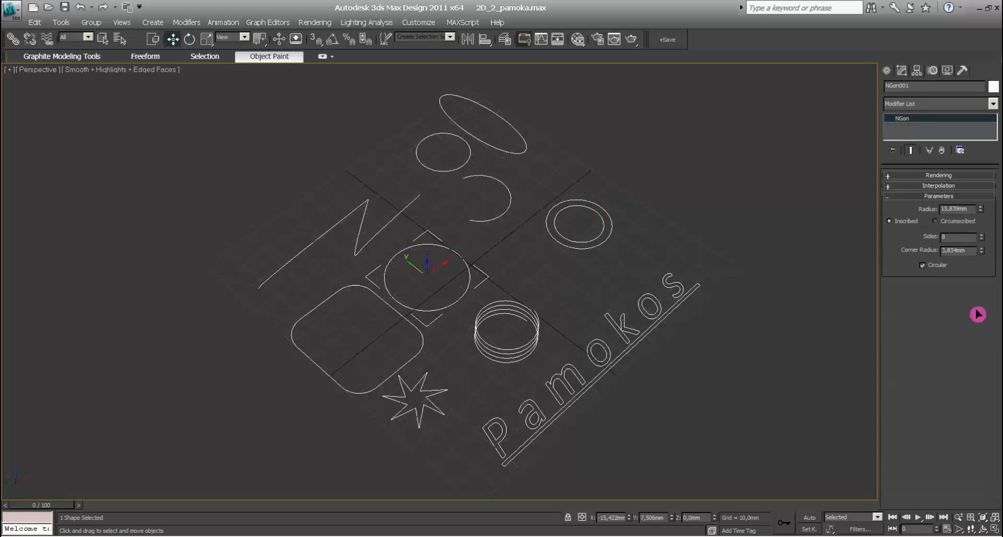
click(921, 266)
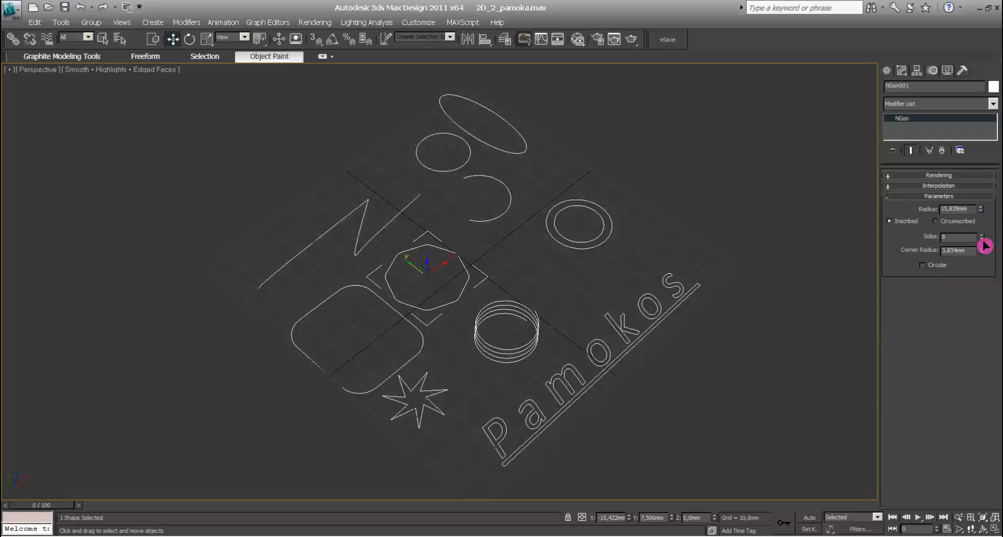
drag(981, 236, 980, 266)
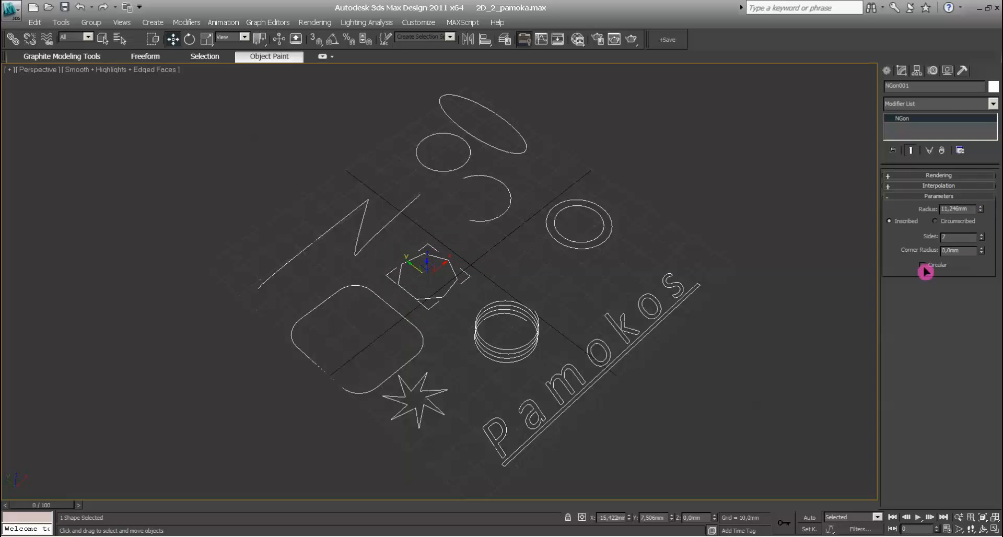
Step: Set the star's radii to about 11.55 and 2.78 mm, distortion to 7 and Fillet Radius 1 to 1.4 mm, and adjust Fillet Radius 2
click(433, 403)
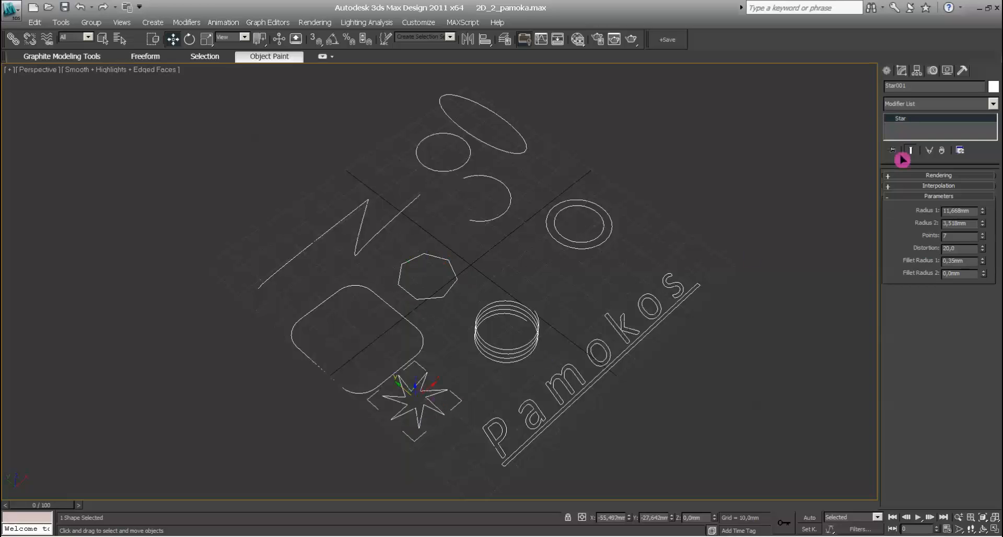
click(887, 71)
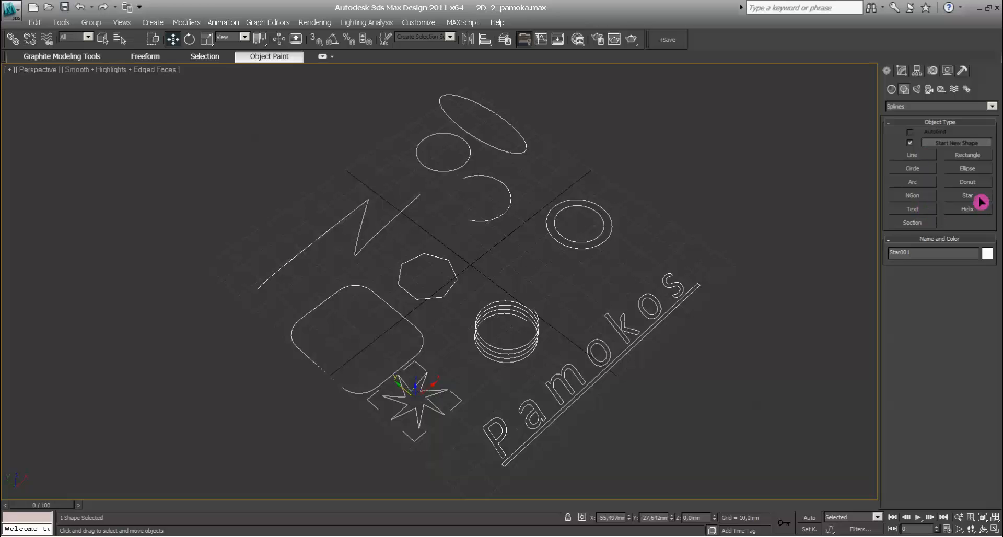
click(902, 71)
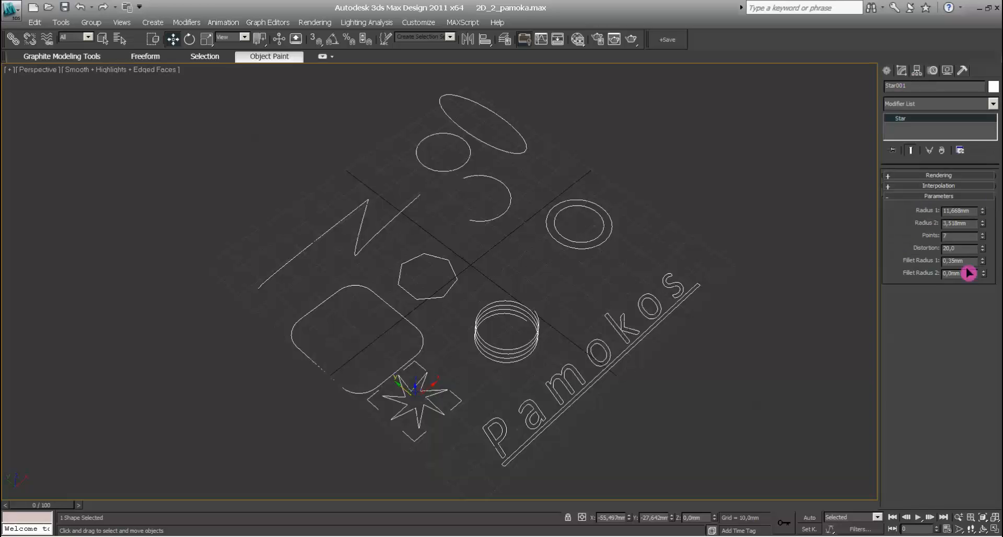
drag(984, 218, 965, 210)
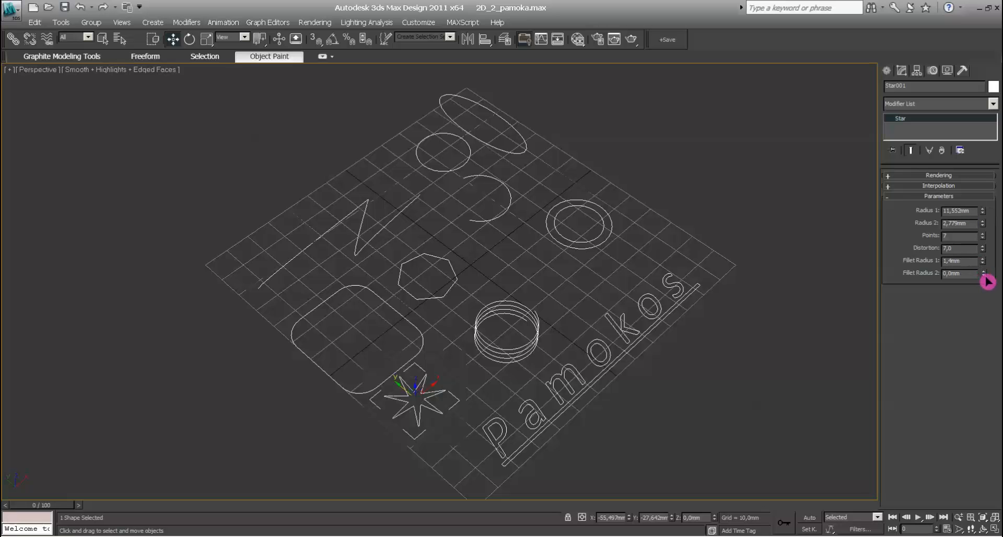
drag(984, 275, 972, 254)
Step: Reshape the helix with Radius 1 about 13.42 mm, Radius 2 about 8.56 mm, height 21.9 mm and about 7.23 turns, keeping the CCW direction
click(517, 347)
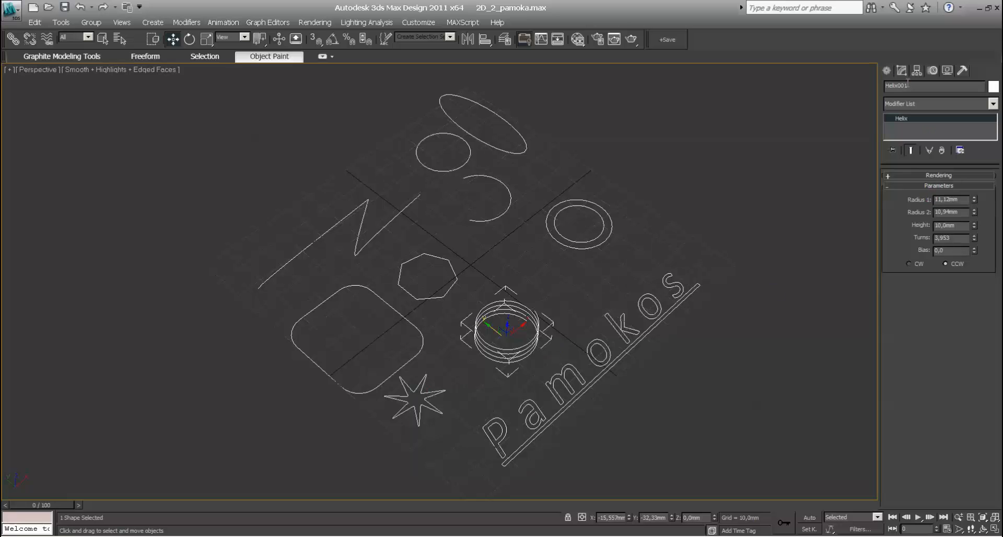
click(888, 72)
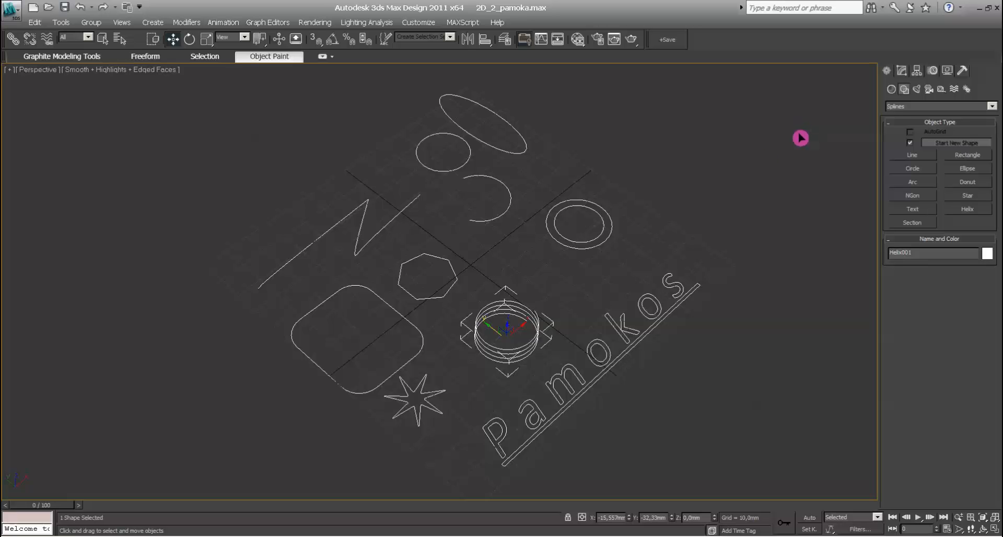
alt+middle_drag(599, 349, 580, 324)
click(902, 74)
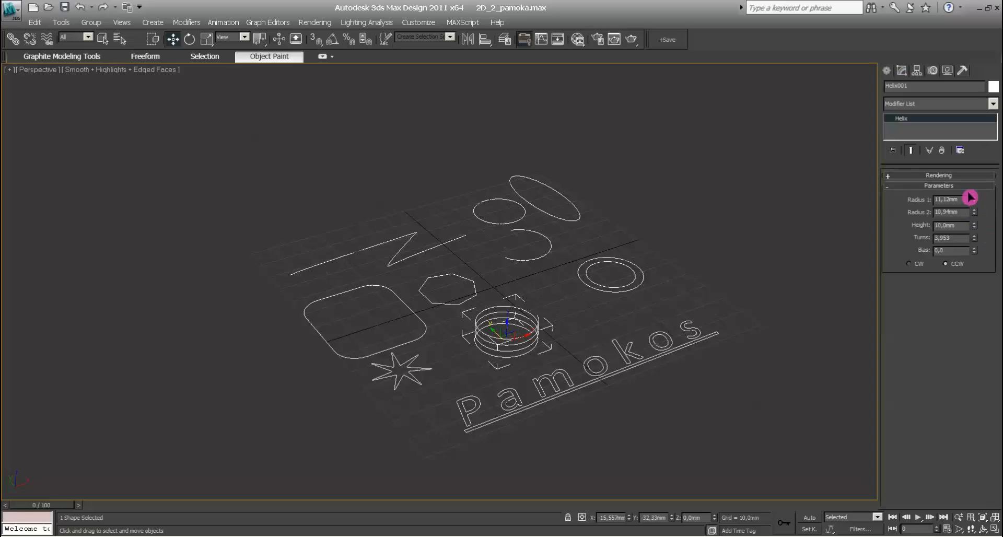
drag(973, 199, 975, 256)
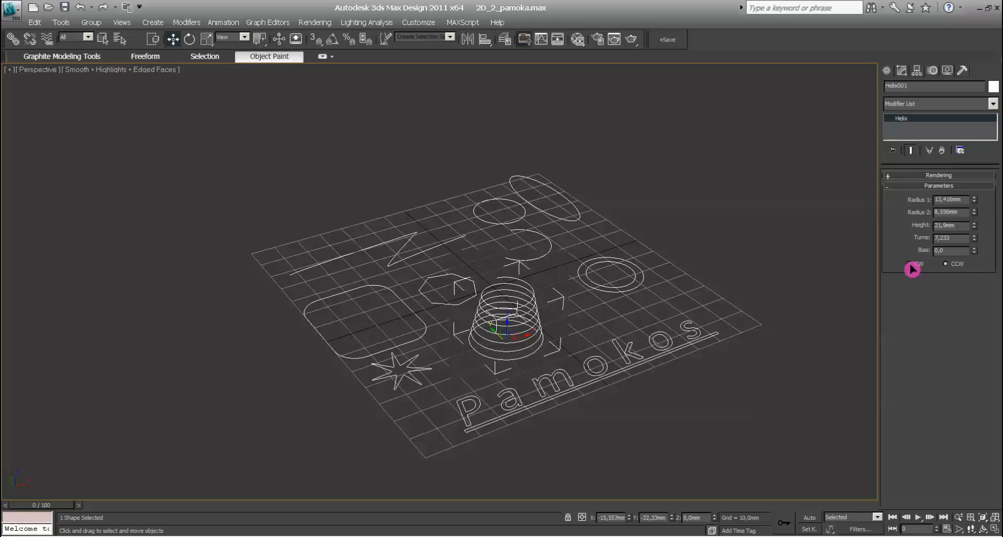
click(912, 266)
click(945, 266)
Step: Set the Pamokos text's size to about 87.88 mm and kerning to about 5.9 mm, and change its font to Candara
click(665, 363)
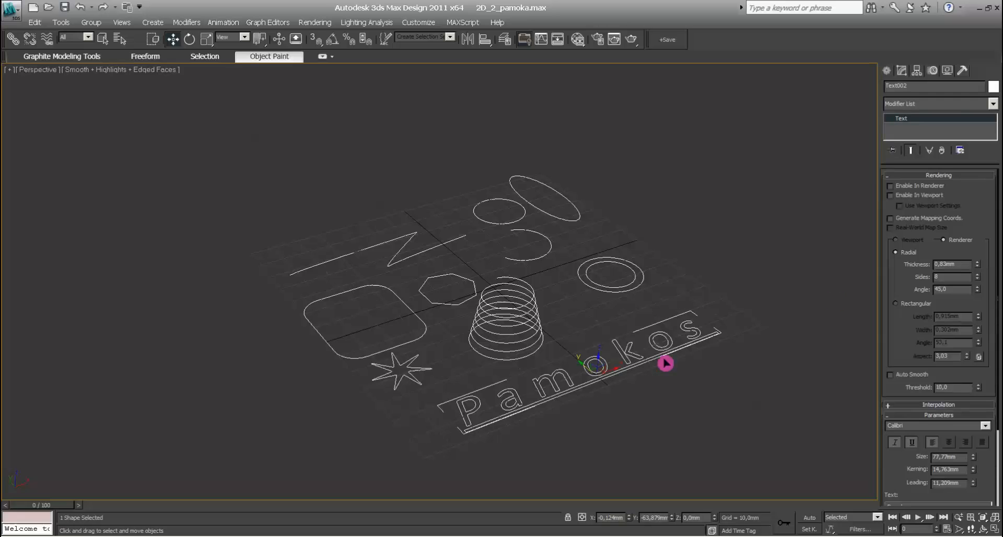
click(938, 175)
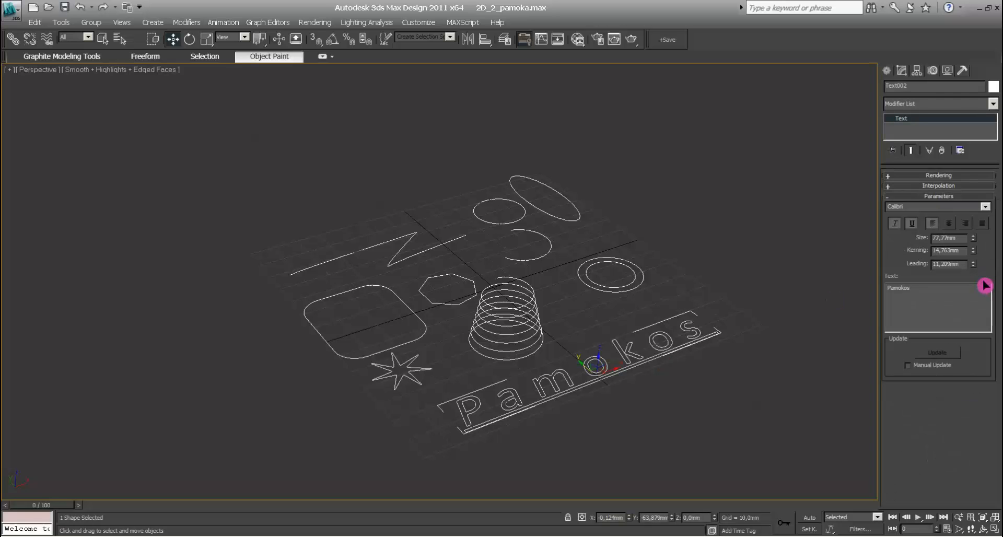
drag(976, 244, 983, 283)
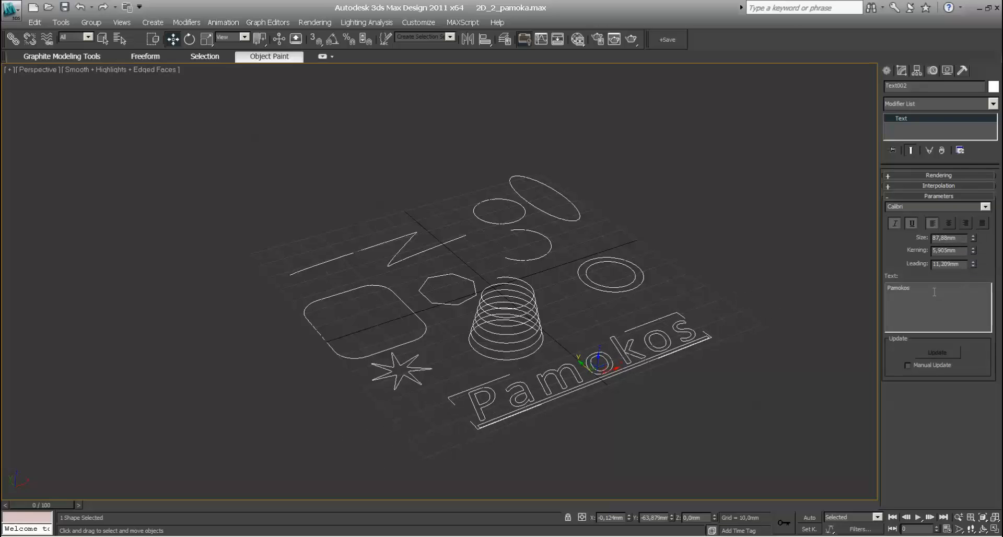
click(985, 207)
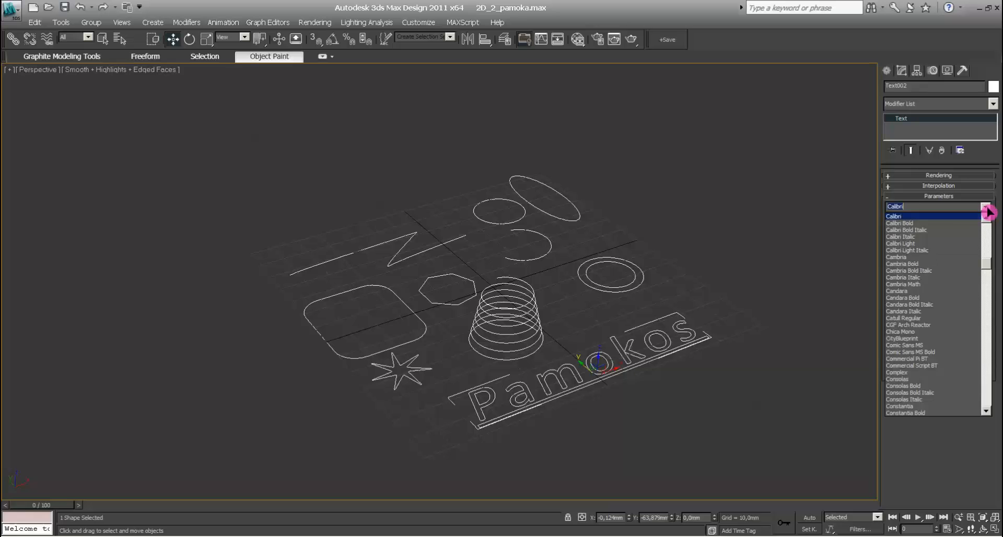
click(907, 290)
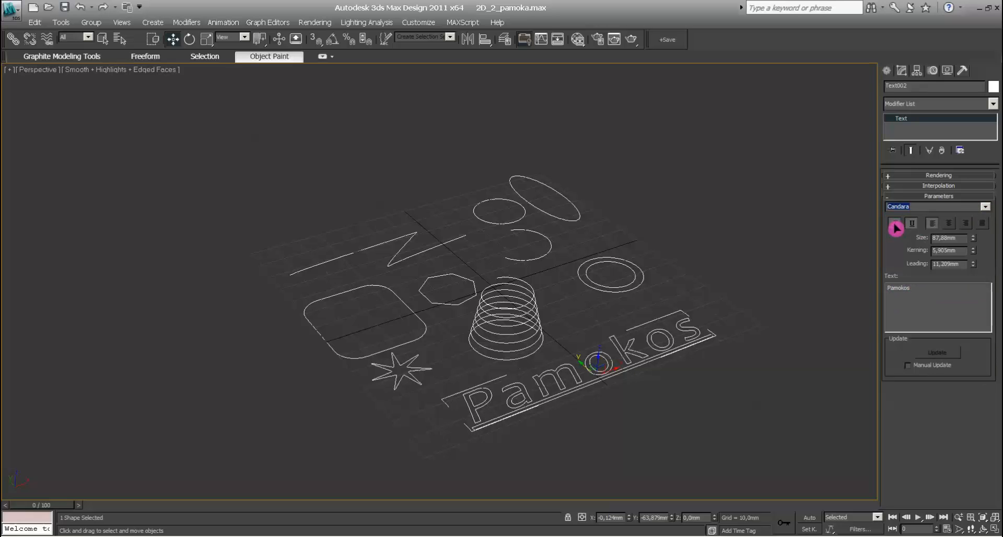
Step: Remove the italic and underline styles from the Pamokos text and deselect it
click(895, 224)
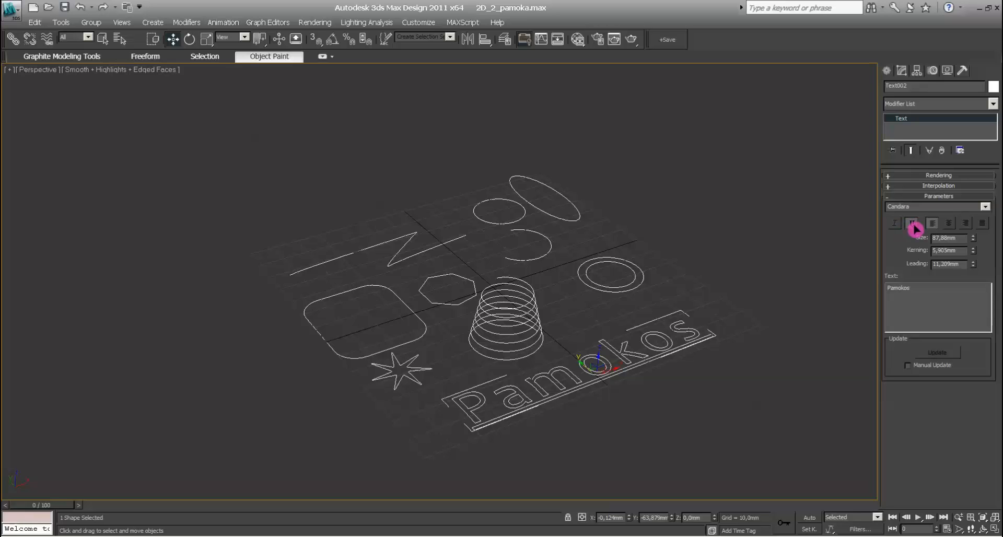
click(913, 226)
click(949, 224)
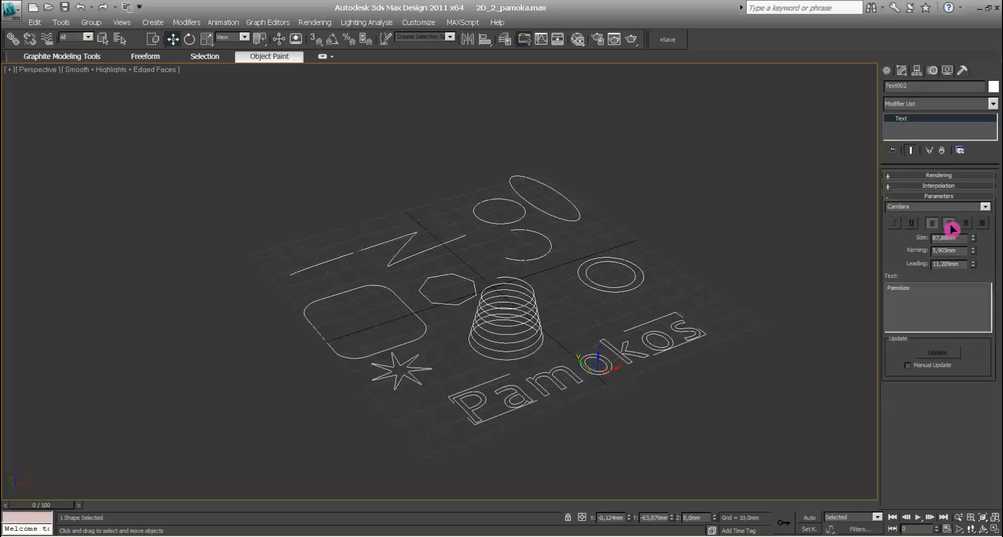
click(740, 311)
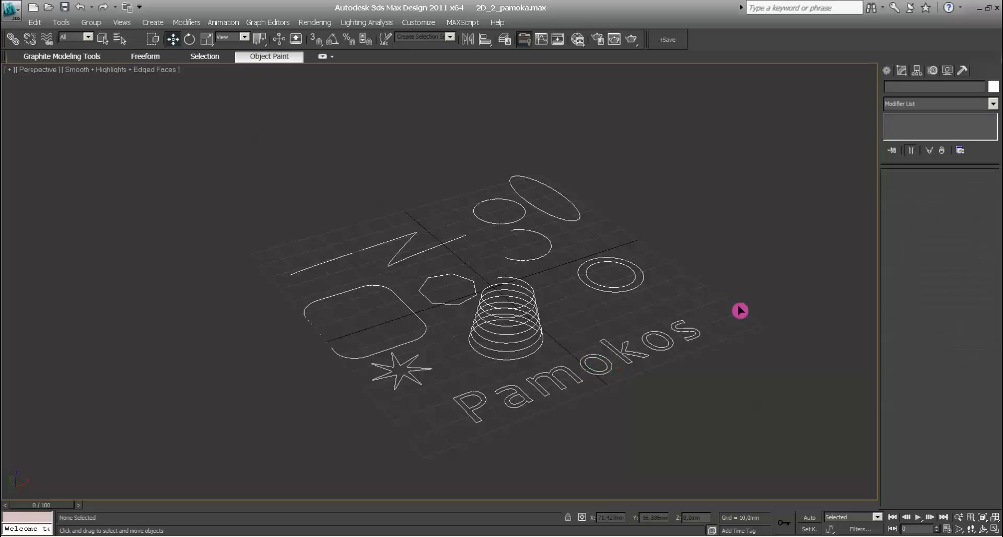
Step: Select the existing zigzag line and show its Segment and Spline sub-object levels
click(416, 260)
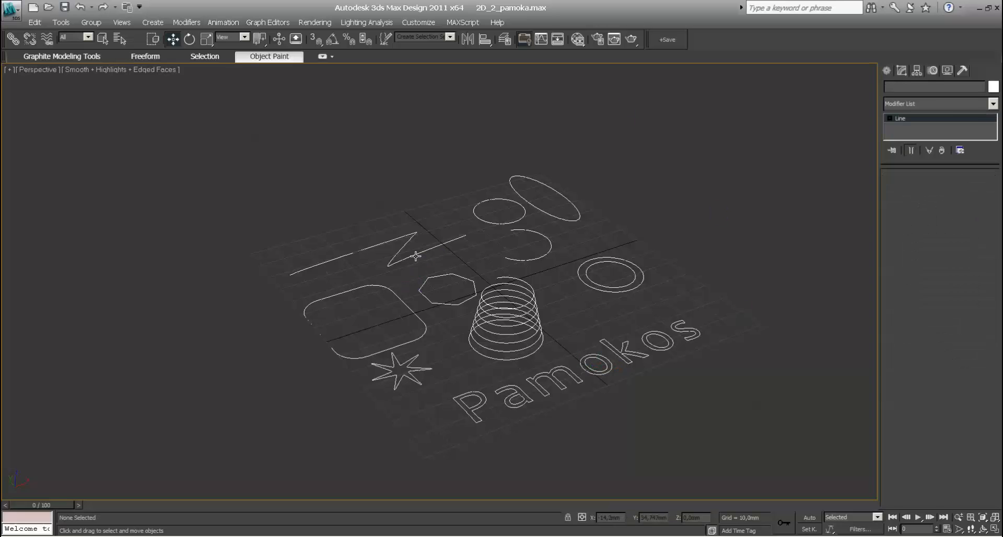
click(886, 70)
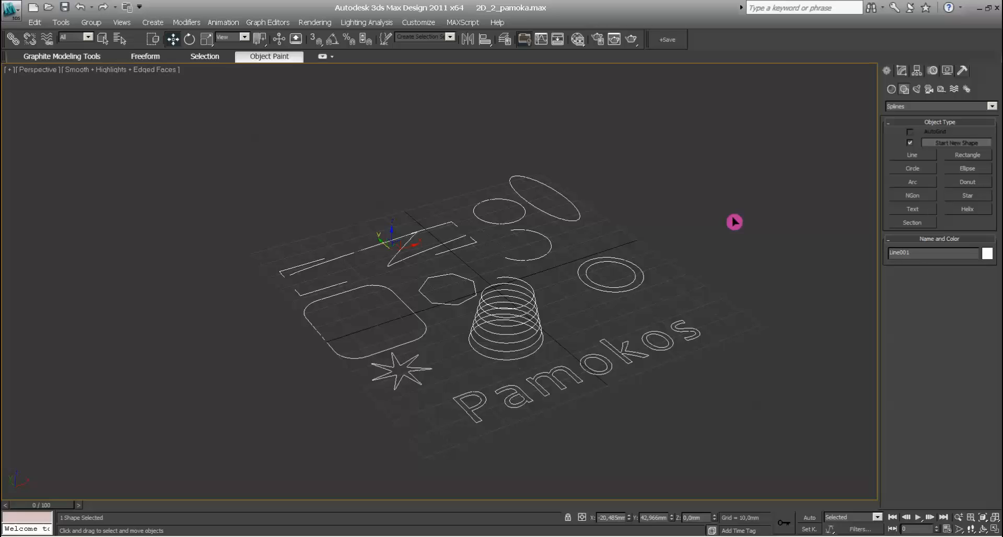
click(903, 72)
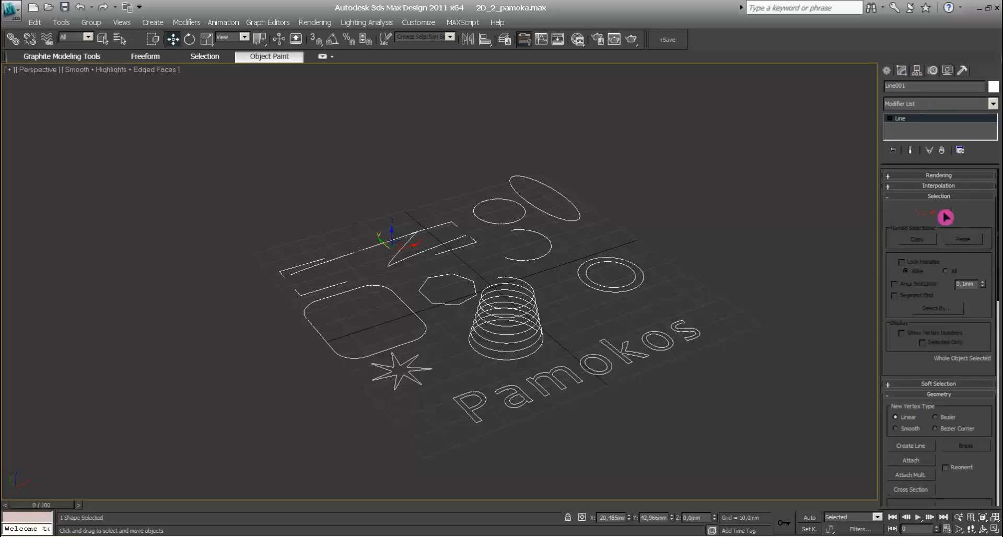
click(932, 213)
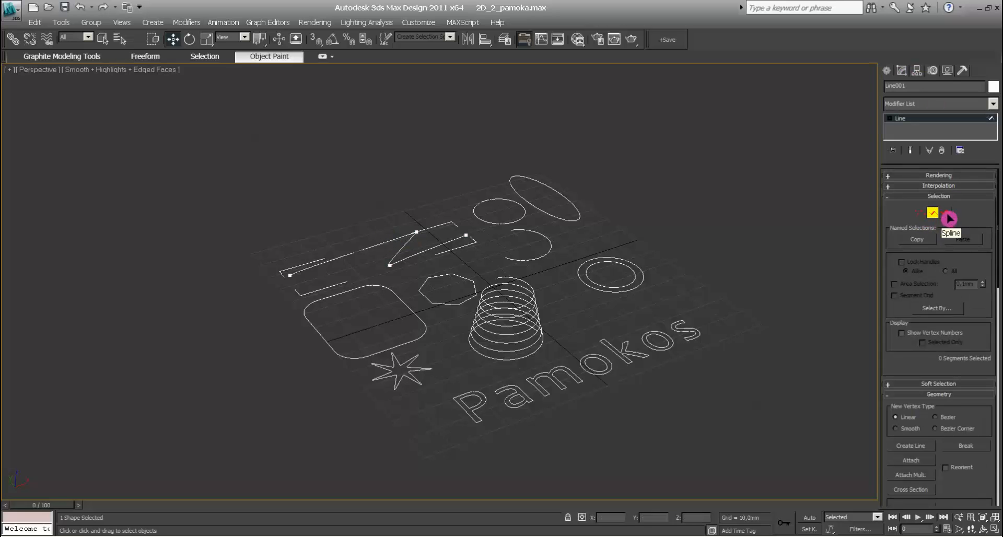
click(946, 213)
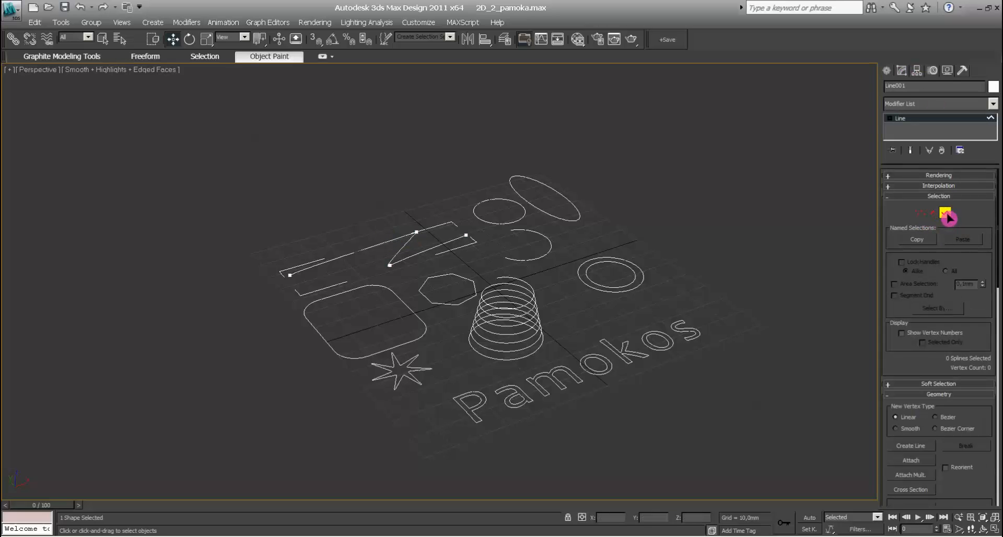
Step: Draw a closed six-point line with corner vertices on empty ground beyond the existing shapes
click(886, 70)
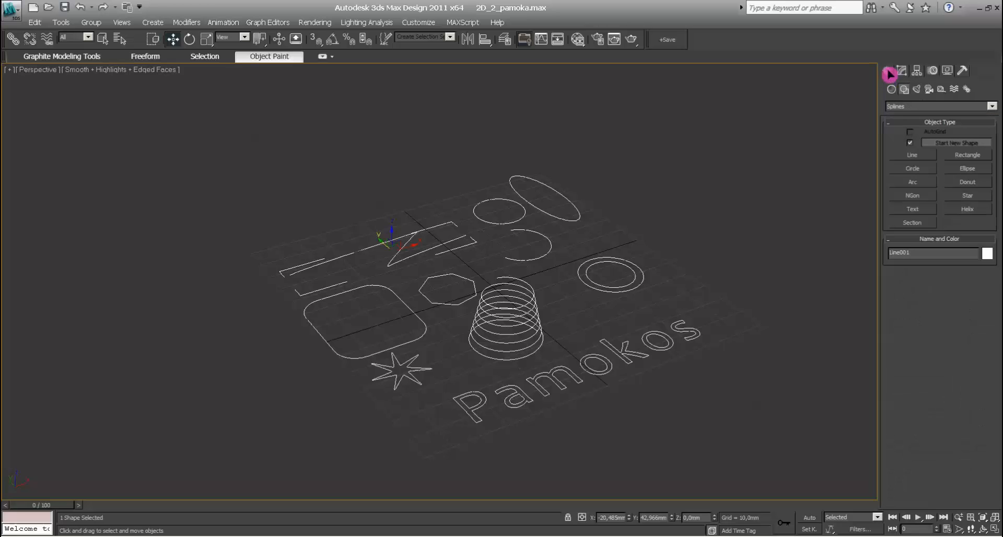
click(914, 155)
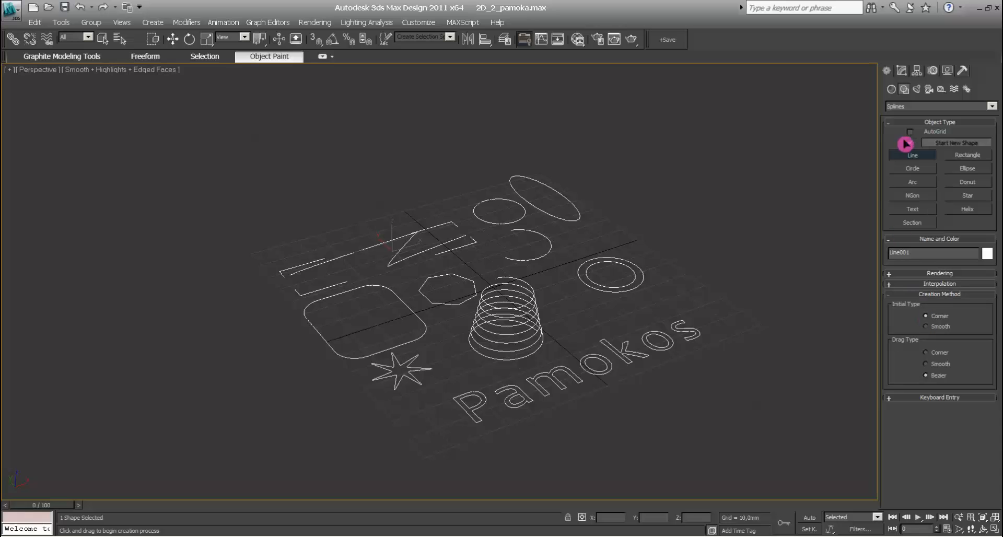
click(140, 199)
click(198, 157)
click(276, 180)
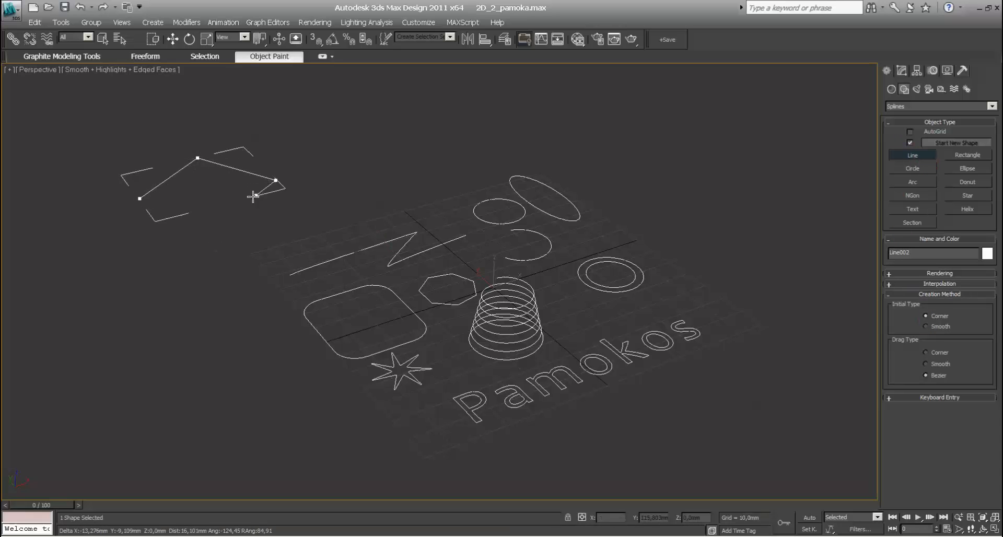
click(234, 222)
click(203, 201)
click(158, 228)
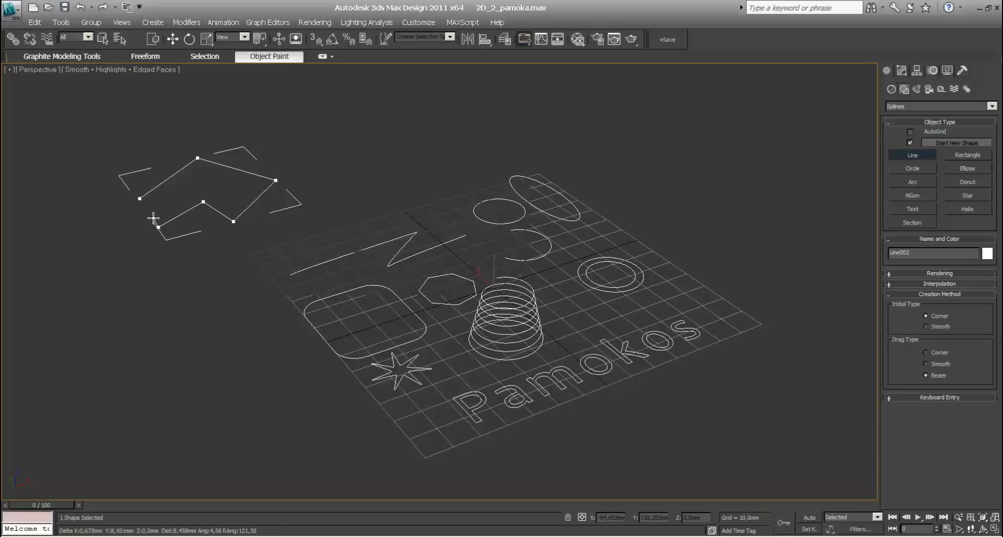
click(139, 198)
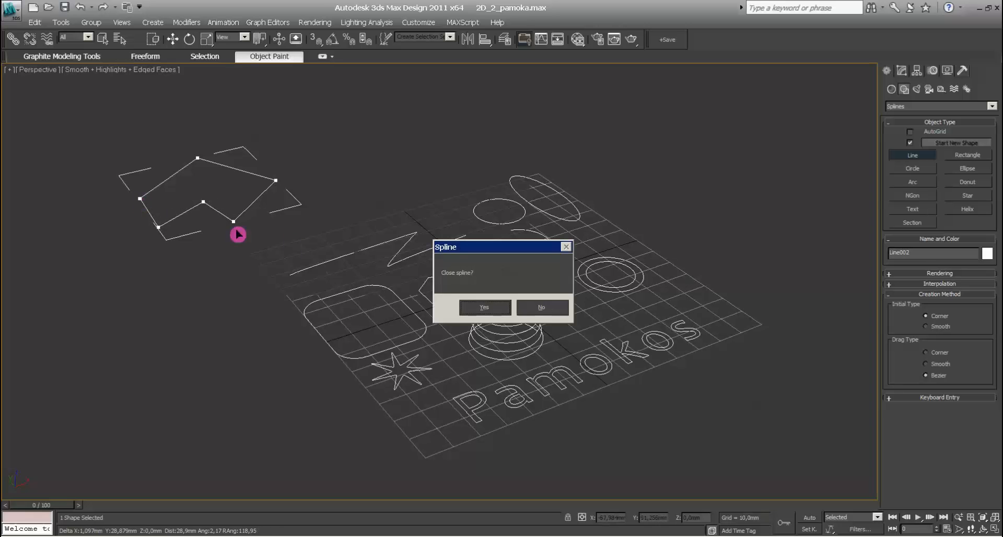
click(470, 307)
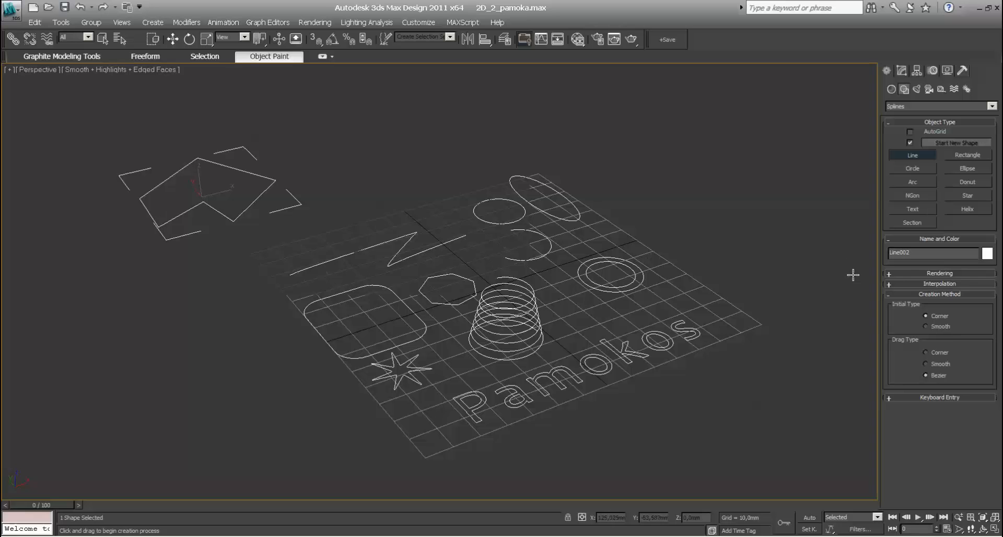
Step: Set the line's initial and drag types to Smooth and draw a closed five-point curve beside the angular outline
click(928, 327)
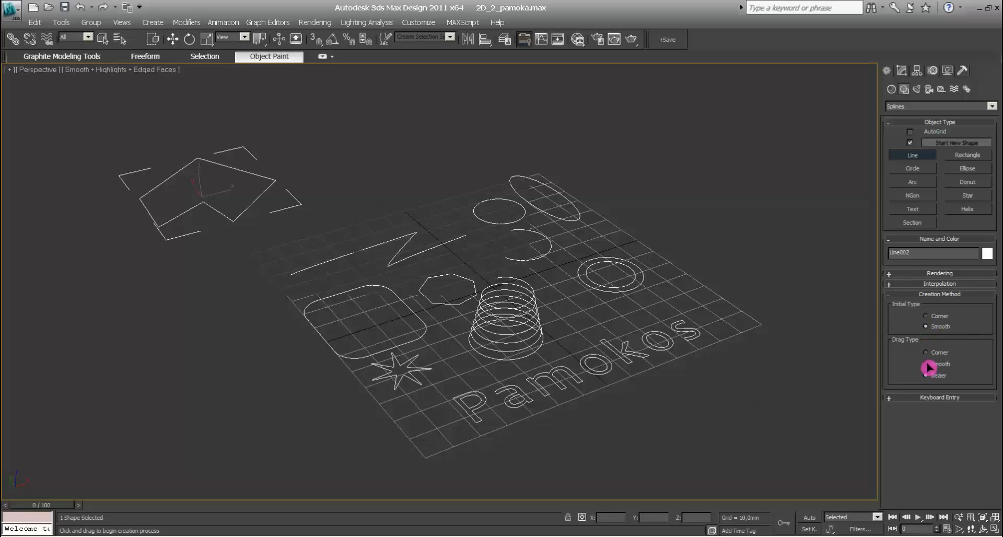
click(927, 365)
click(315, 151)
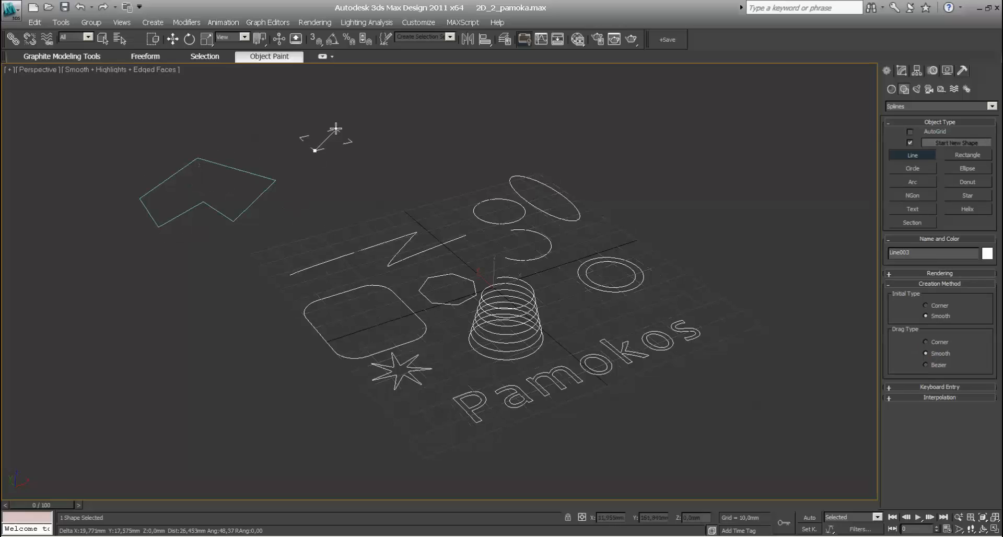
click(366, 112)
click(432, 145)
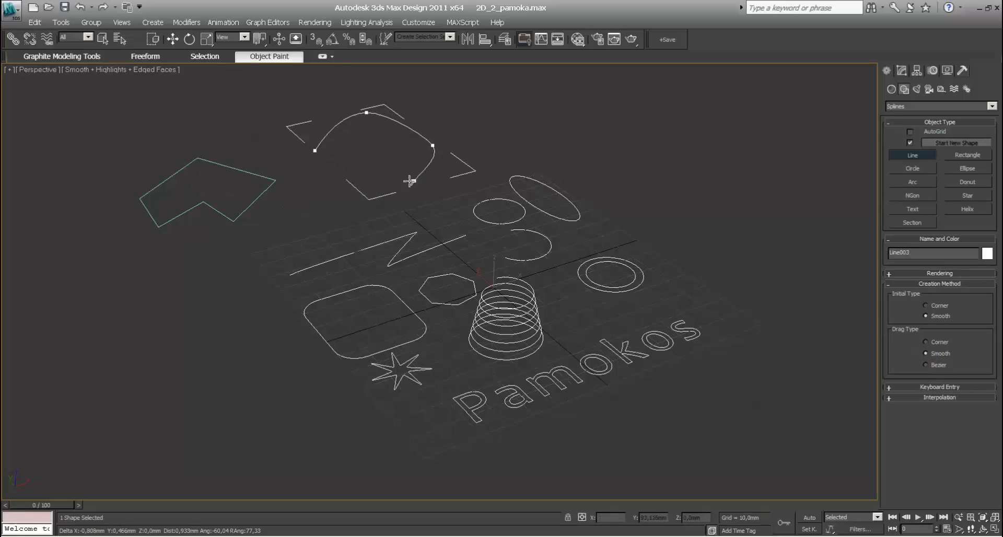
click(414, 181)
click(333, 195)
click(308, 154)
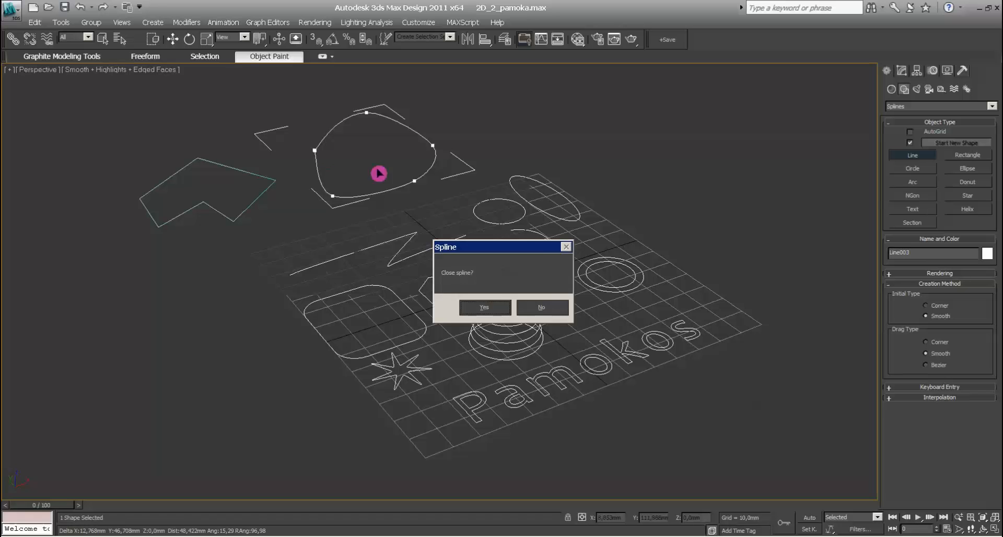
click(501, 309)
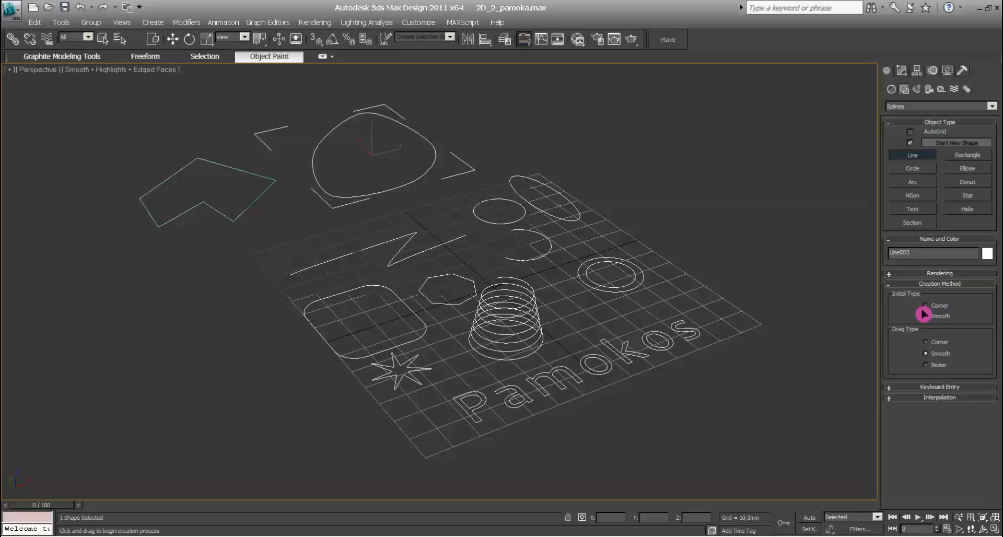
Step: Set the initial and drag types to Corner and draw an open five-point zigzag line beside the smooth curve
click(928, 343)
click(512, 123)
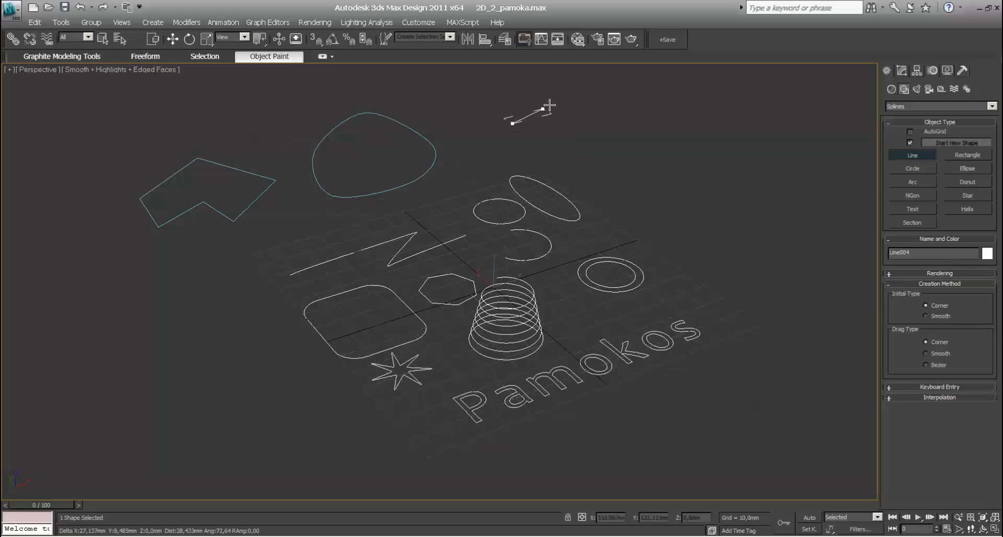
click(582, 94)
click(635, 136)
click(669, 108)
click(714, 147)
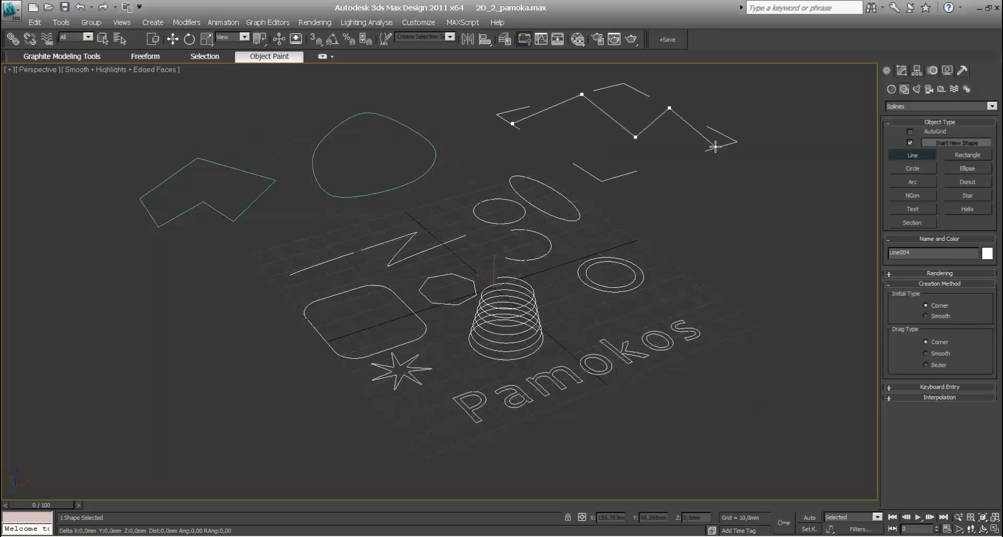
right_click(714, 147)
right_click(667, 159)
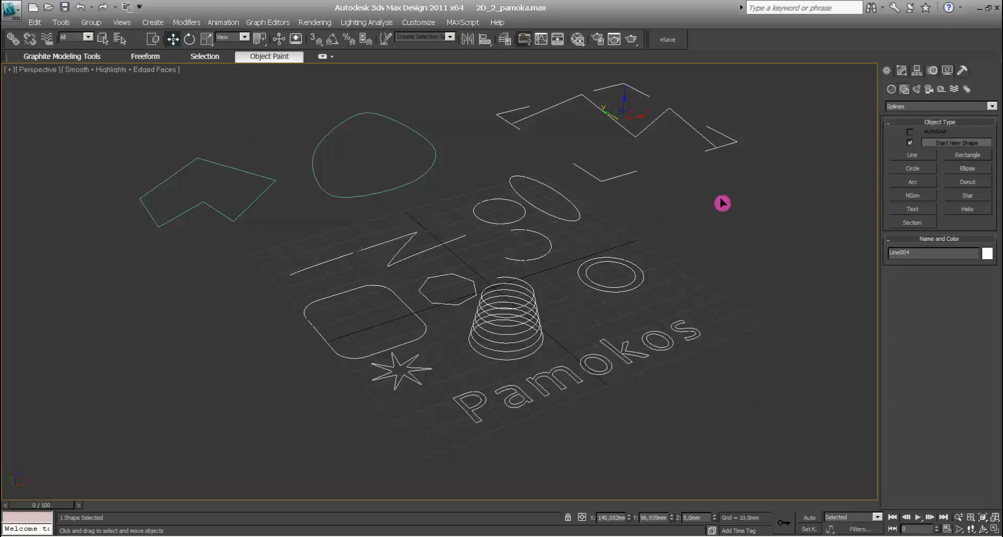
Step: Create a shape from the section plane where it cuts the cylinder and torus, keeping the default name
middle_drag(723, 203, 601, 244)
scroll(602, 244, down, 5)
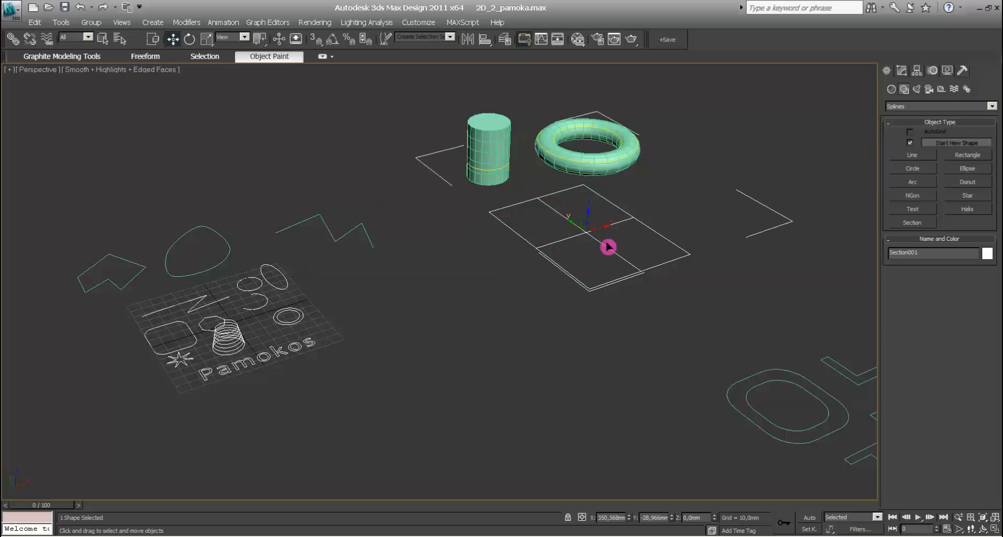
middle_drag(690, 239, 688, 270)
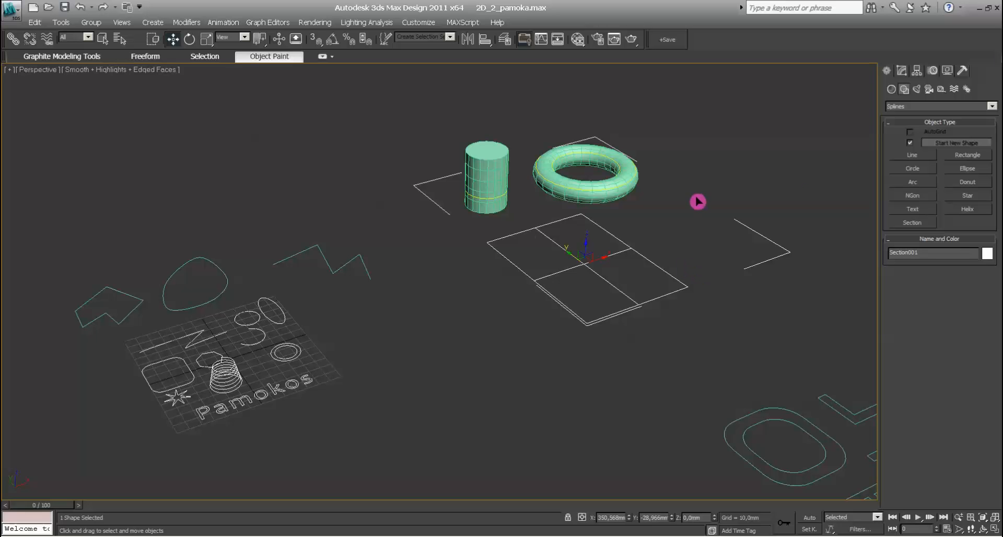
click(902, 71)
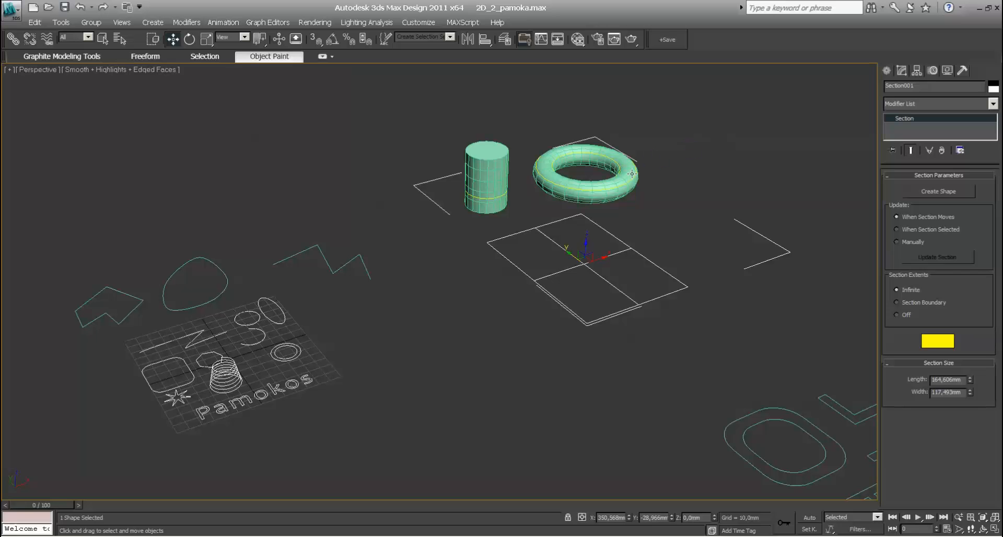
click(960, 193)
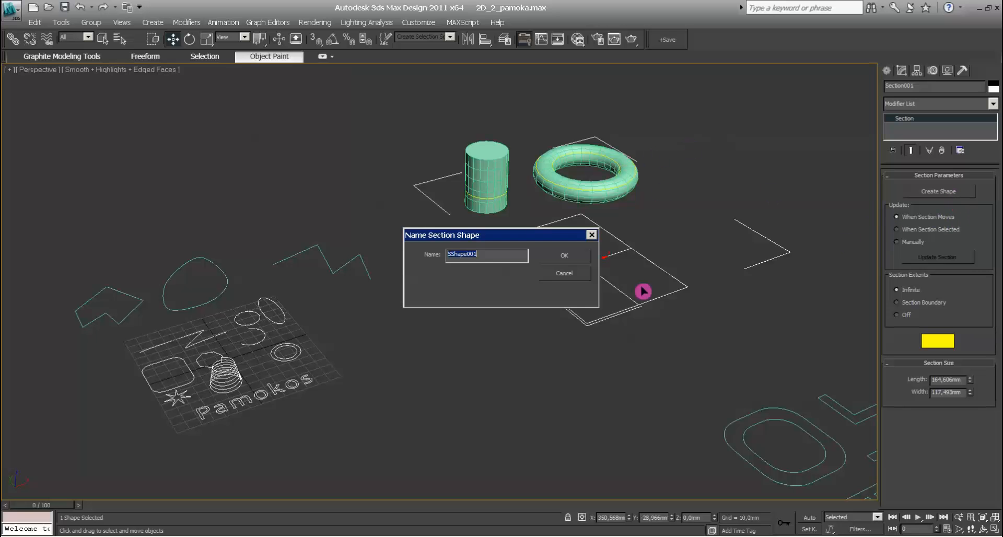
click(569, 257)
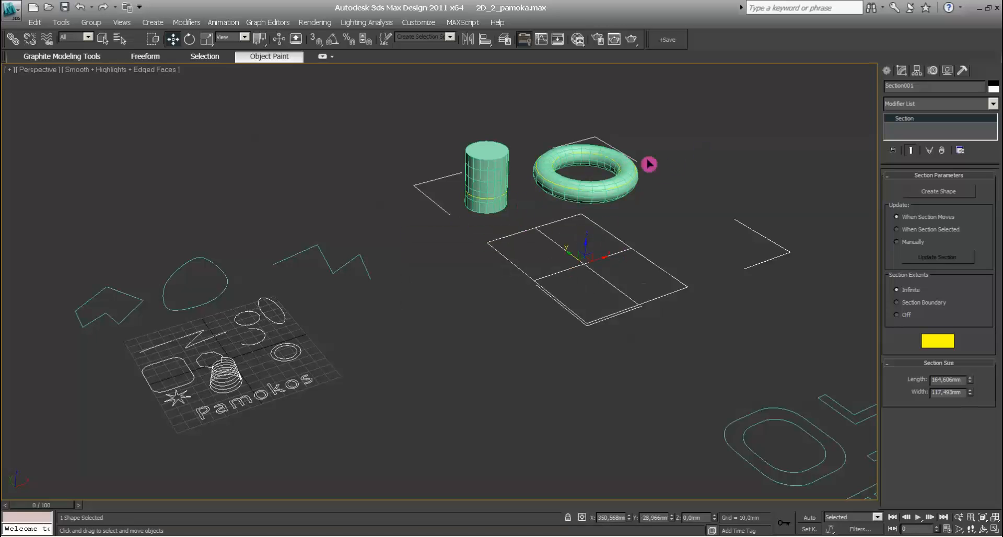
Step: Raise the new section shape above the cylinder and torus to a Z position of about 97.7 mm
click(488, 199)
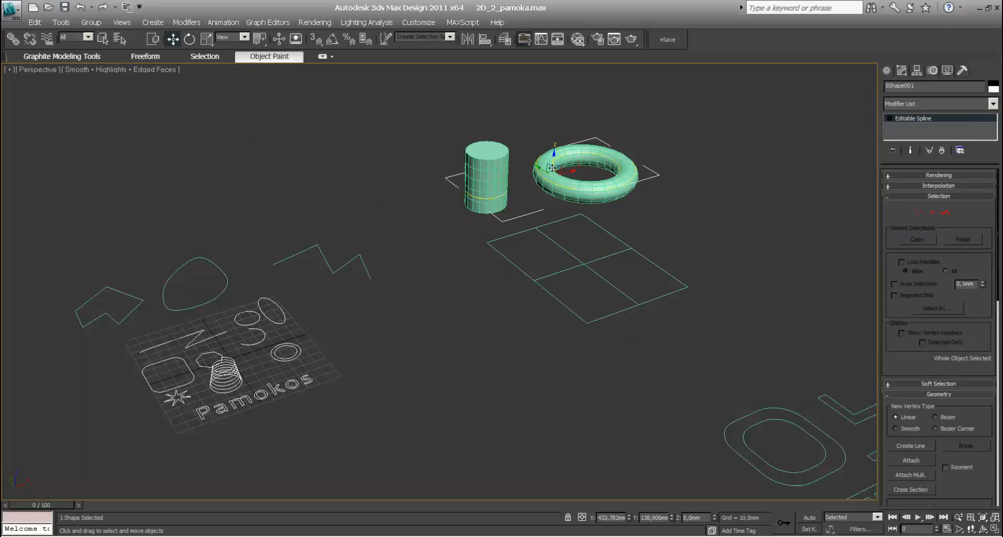
drag(552, 157, 557, 74)
middle_drag(638, 150, 637, 205)
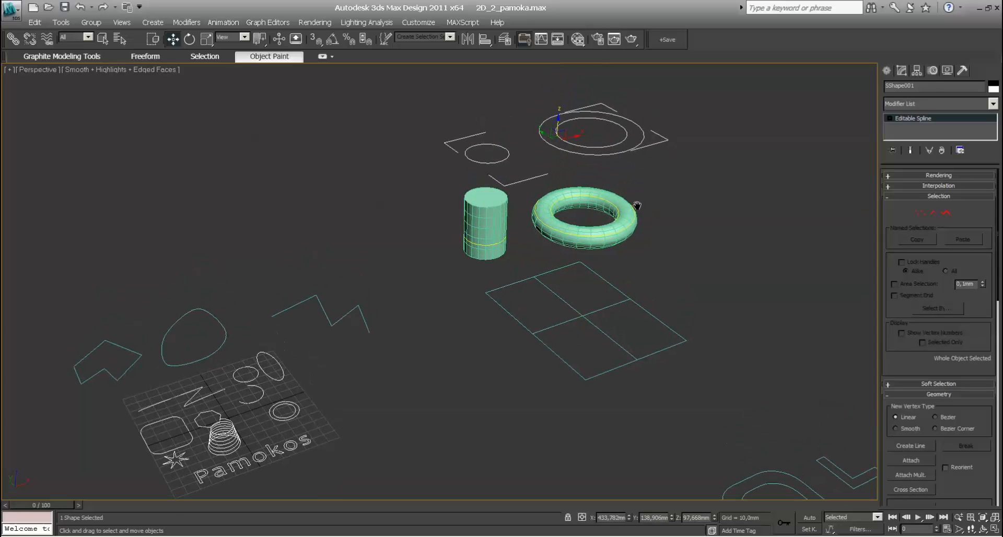
Step: Set the section plane's extents to Section Boundary and move it to about Y 151.39 mm so it cuts the cylinder
click(593, 187)
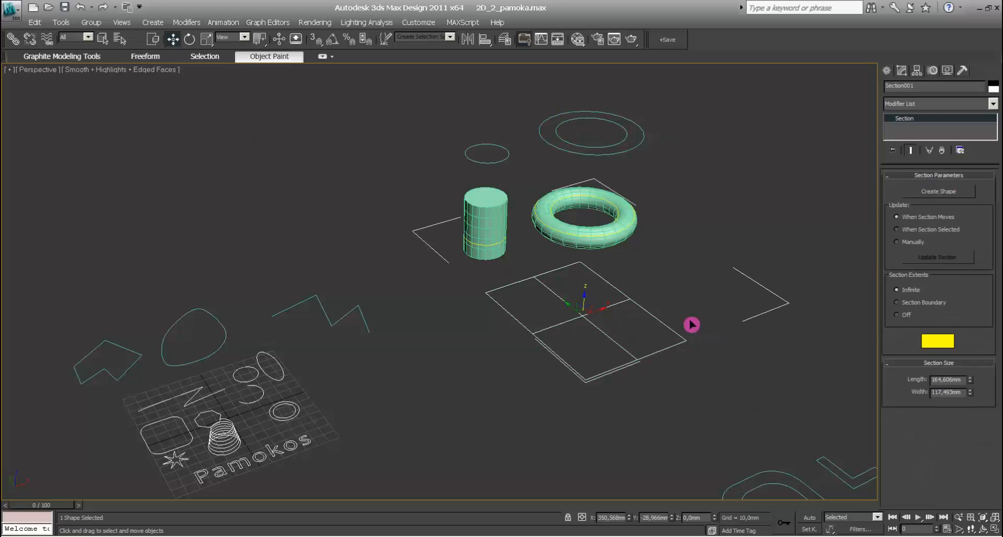
click(896, 303)
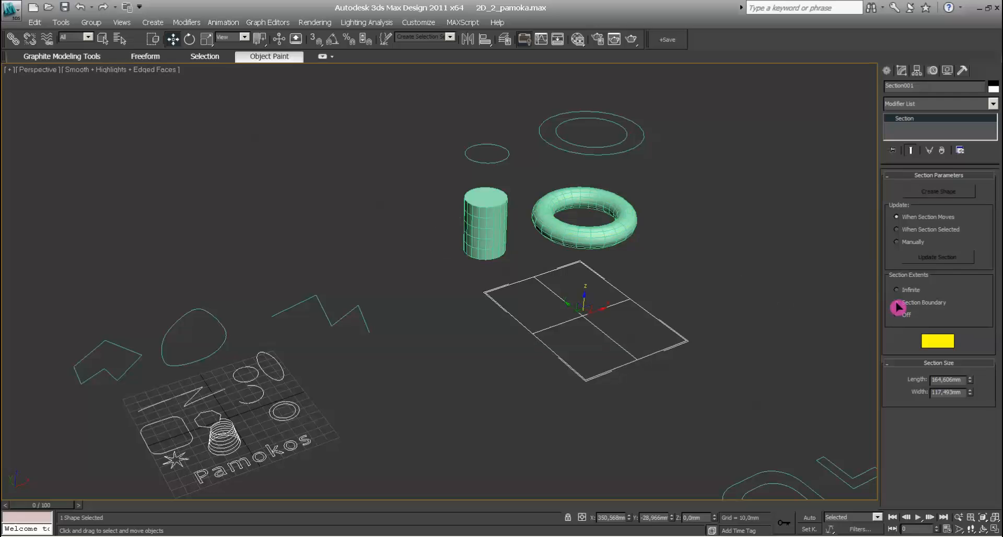
drag(551, 288, 452, 206)
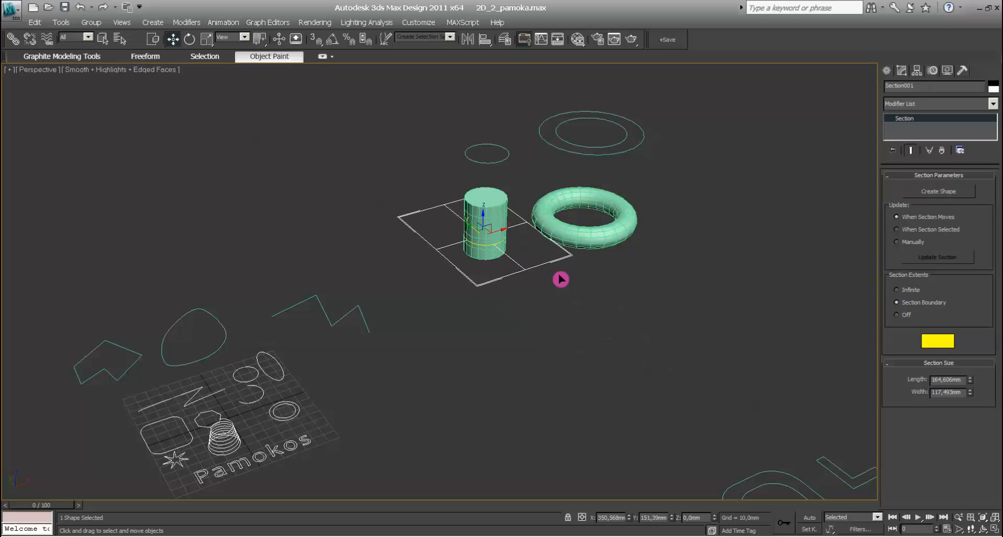
middle_drag(600, 244, 575, 268)
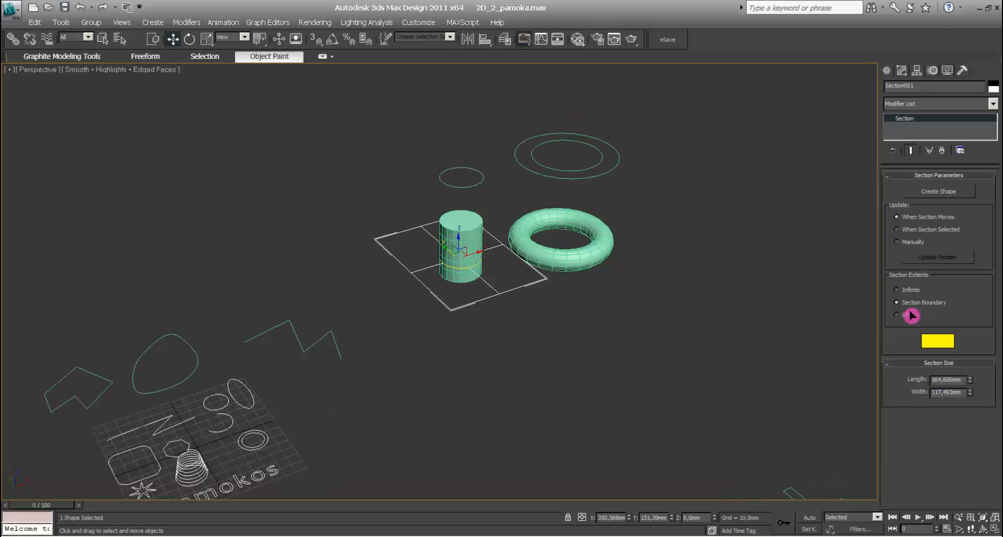
Step: Create a shape from the cylinder's section with the default name and select the resulting outline
click(934, 192)
click(568, 257)
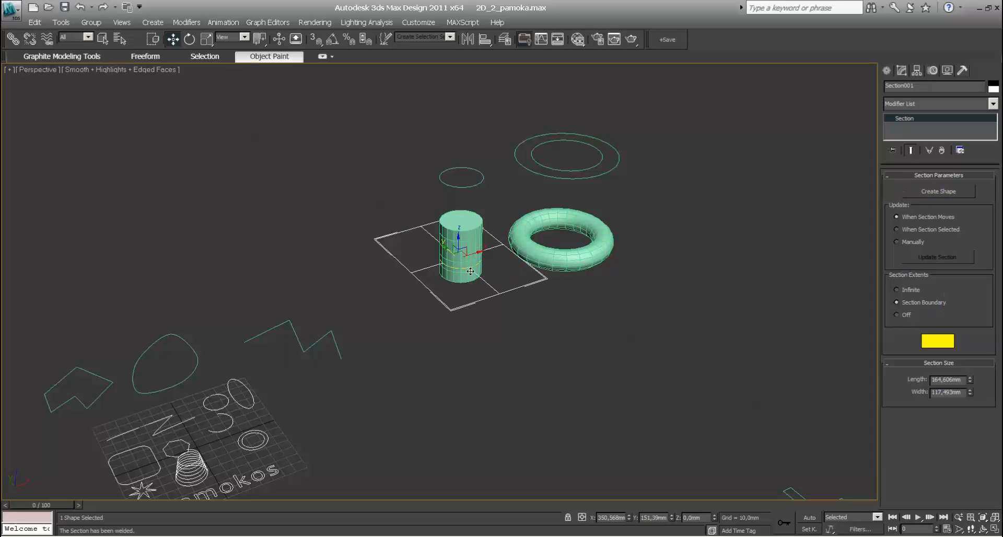
click(537, 318)
click(466, 269)
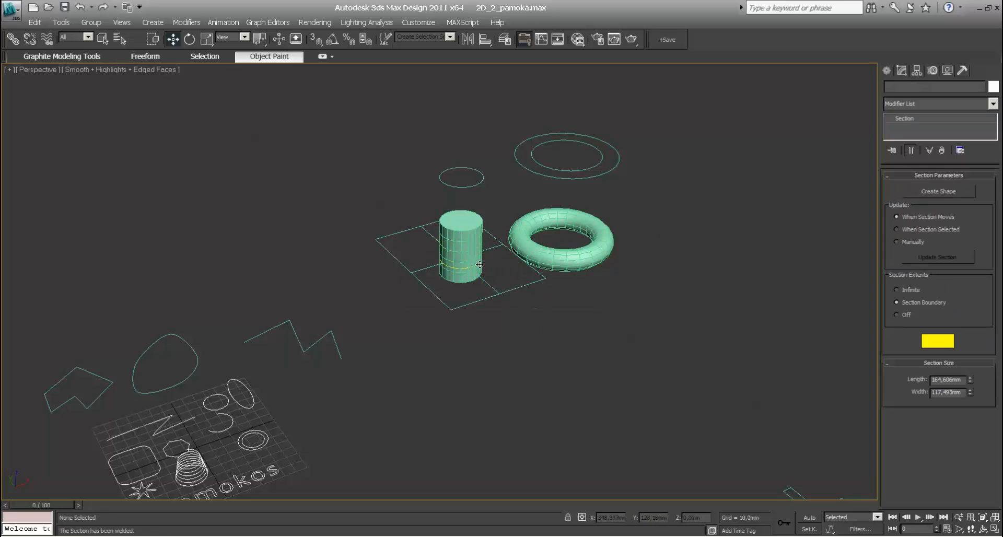
Step: Lower the section plane to Z about -54.65 mm and raise the new cylinder outline to Z about 131.1 mm
drag(457, 250, 443, 295)
click(471, 268)
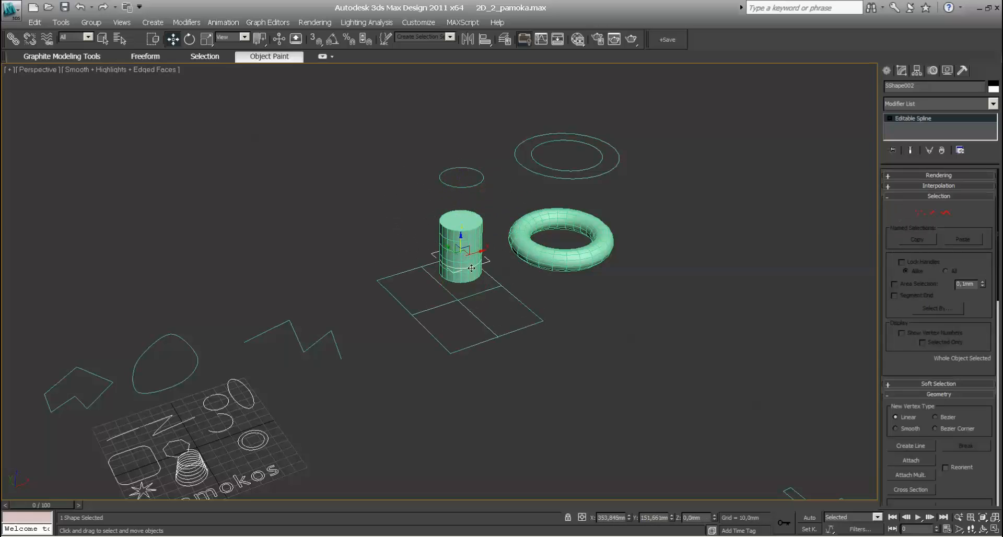
drag(462, 242, 453, 137)
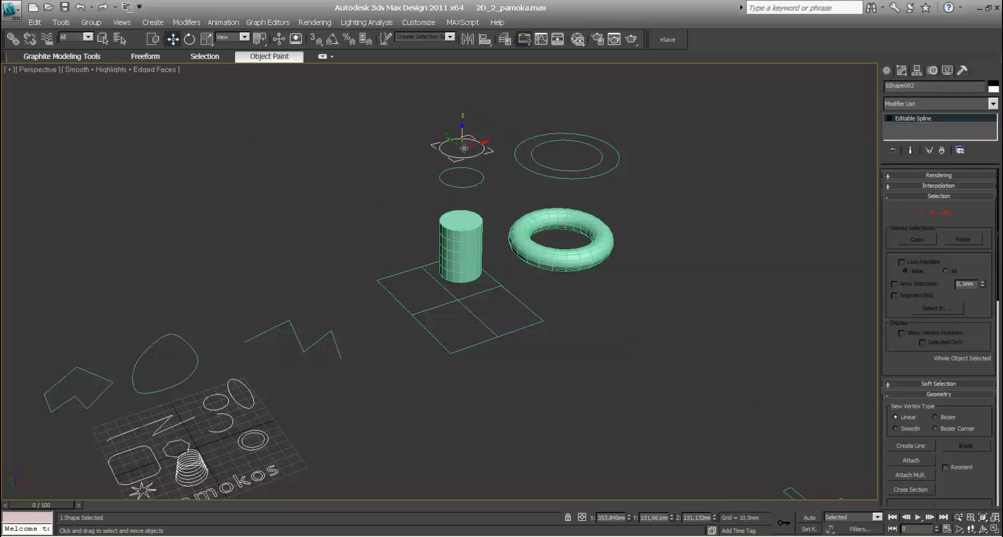
Step: Raise the section plane to Z about -18.5 mm and rotate it about -29.7 degrees around Y so it cuts the cylinder obliquely
click(461, 302)
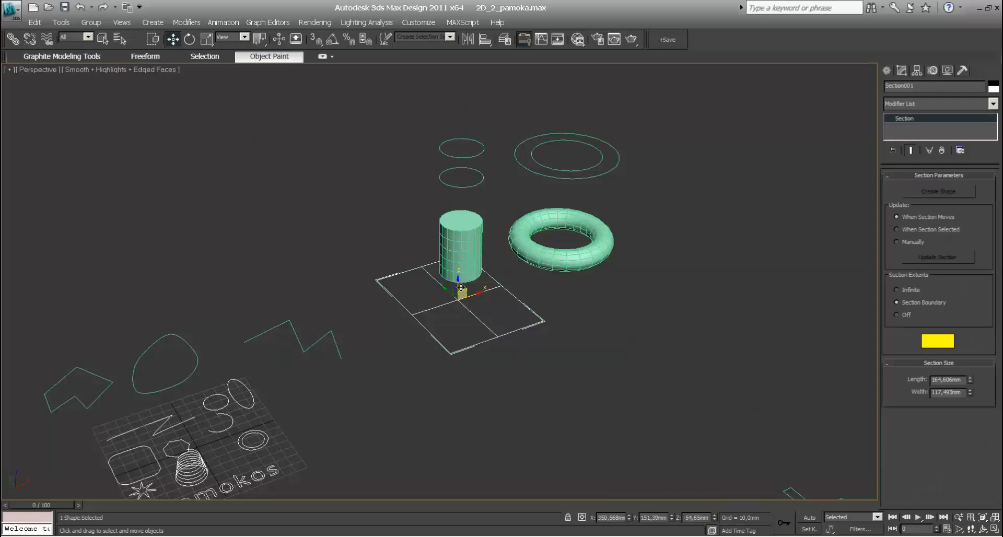
drag(459, 288, 463, 254)
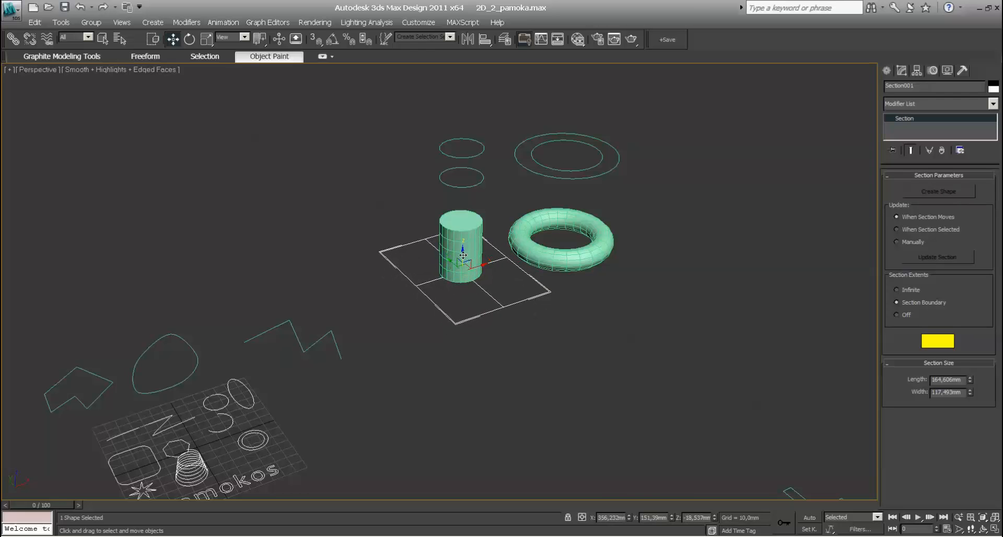
click(189, 40)
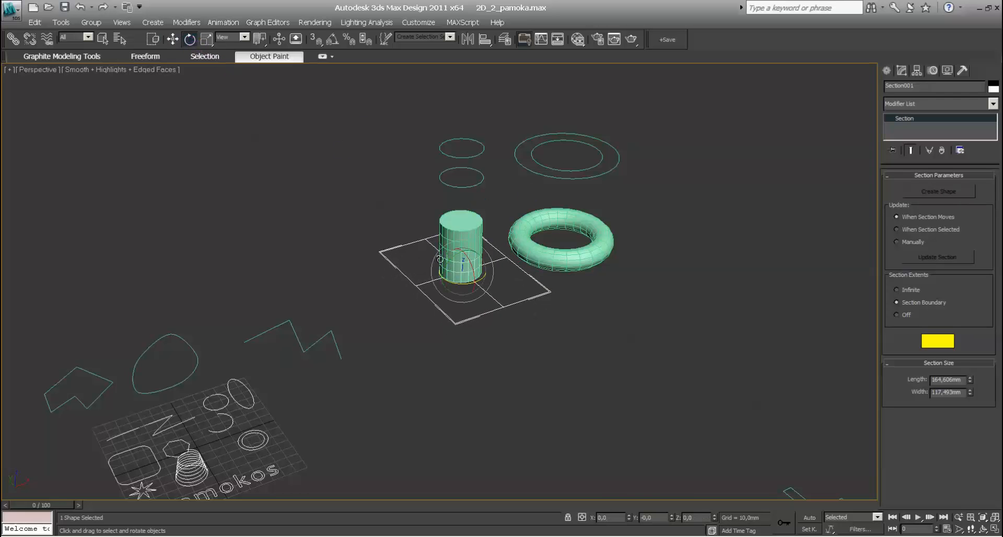
drag(455, 255, 464, 277)
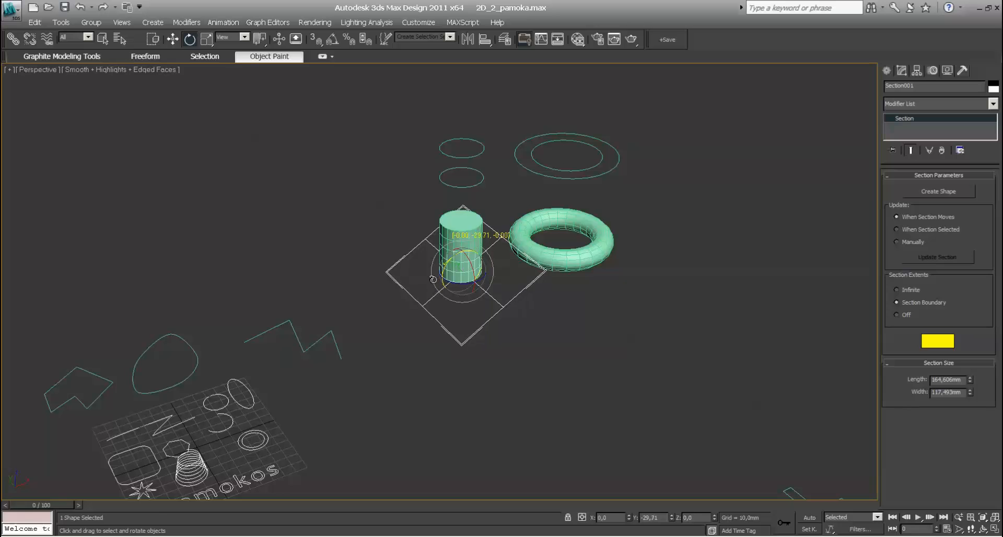
click(600, 306)
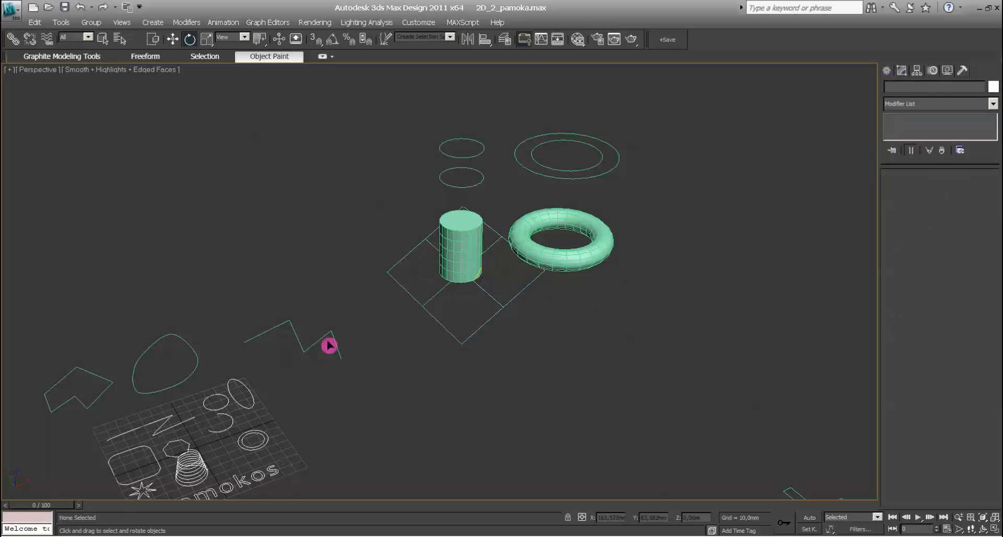
click(496, 314)
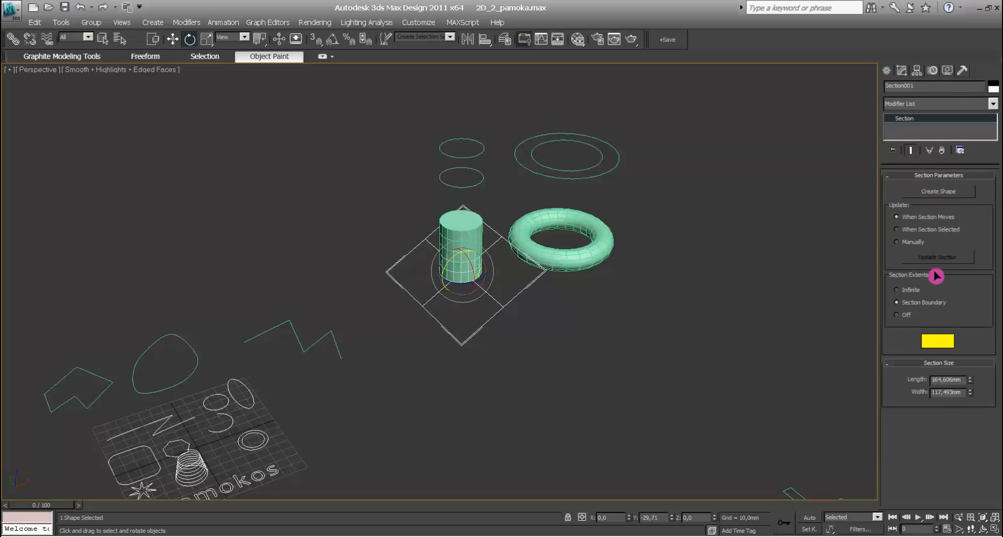
Step: Create a shape from the tilted section with the default name, lower the section plane, and raise the new outline above the other cylinder outlines
click(942, 194)
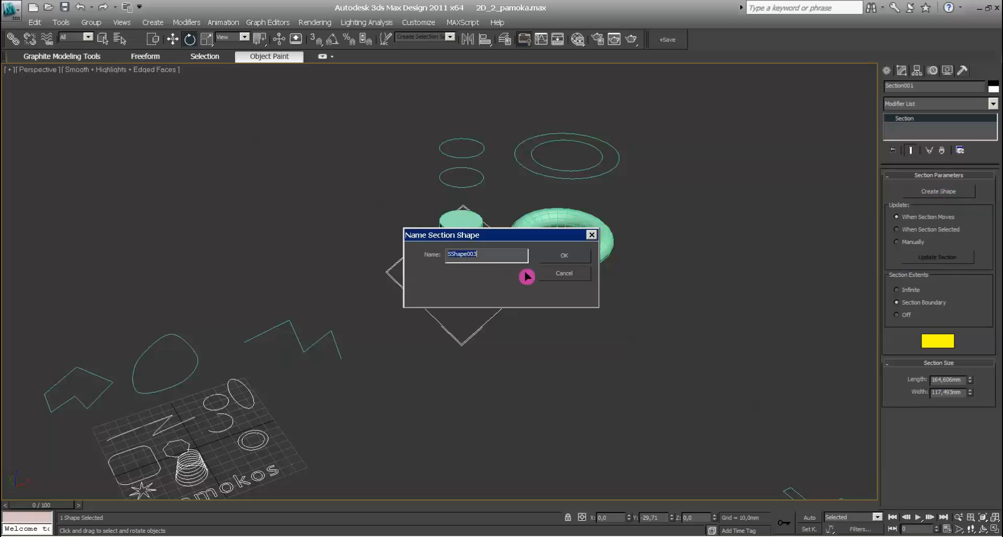
click(577, 260)
key(w)
click(474, 277)
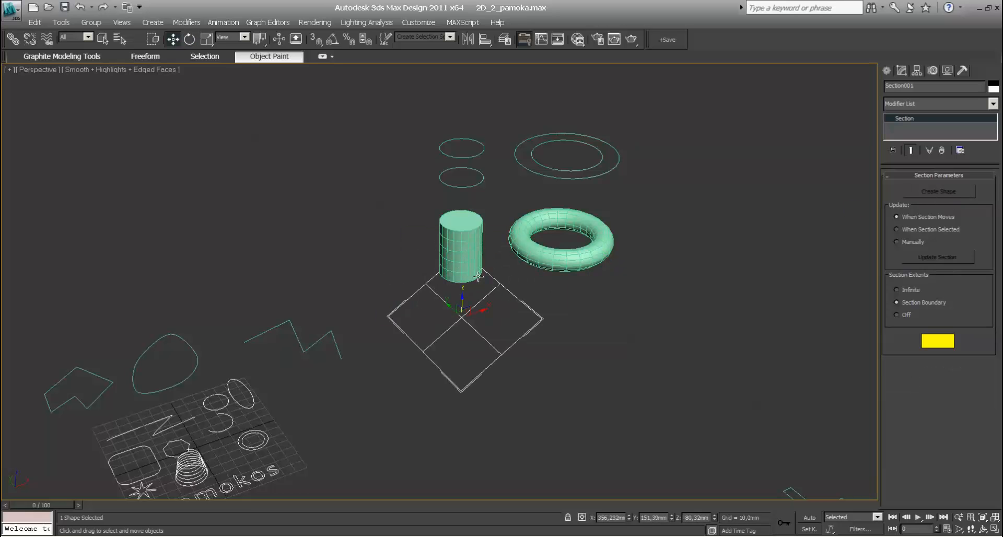
drag(470, 249, 456, 99)
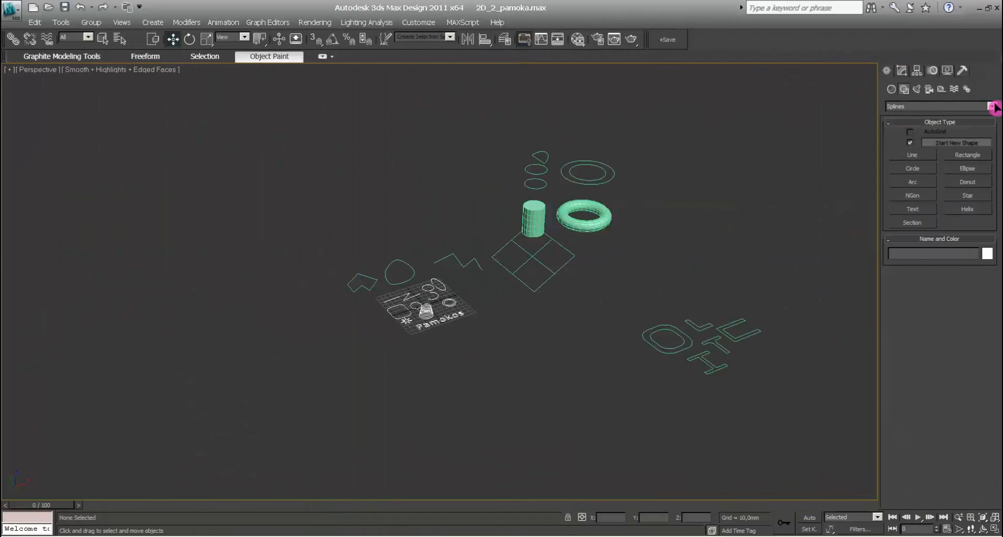
Step: Switch the shape category to NURBS Curves, show an empty area of the scene, and save the file
click(991, 106)
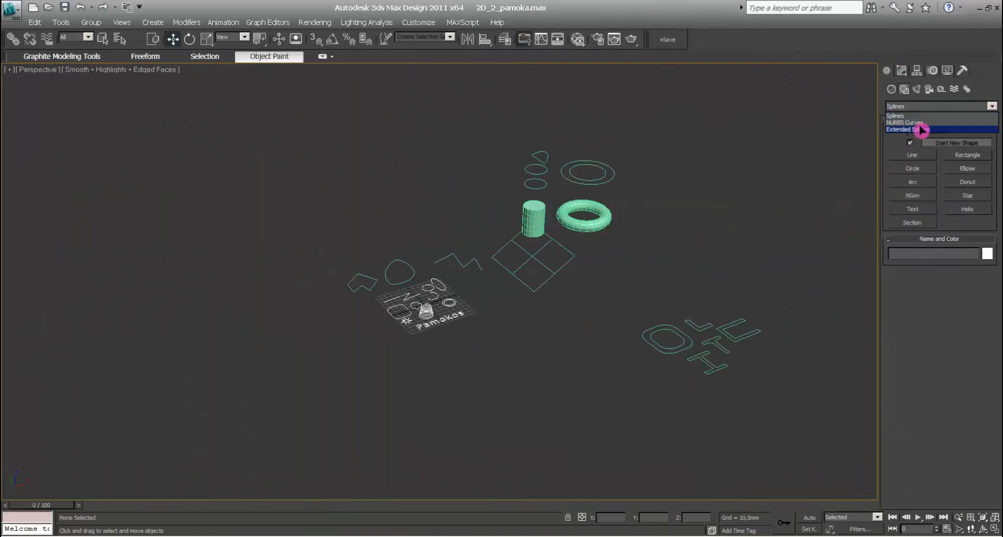
click(914, 129)
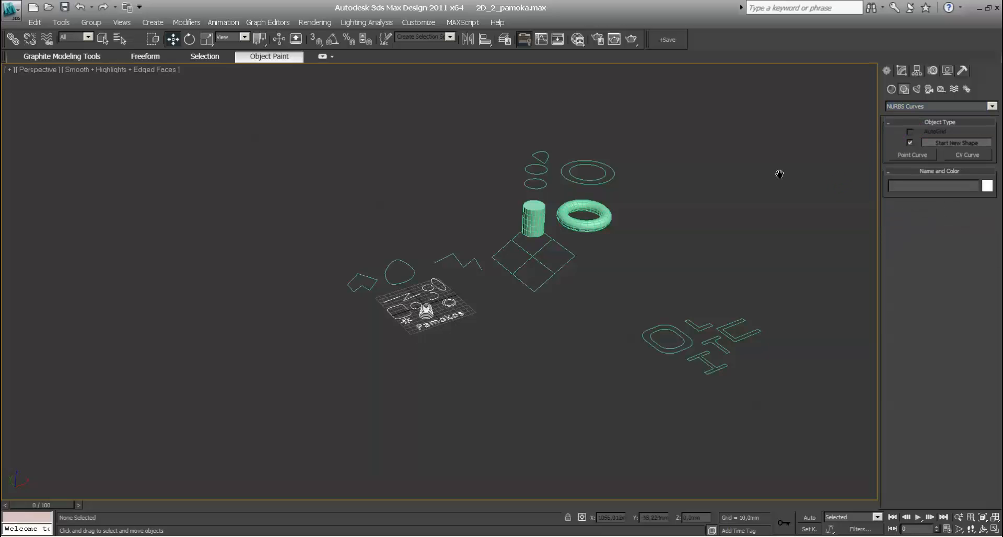
middle_drag(778, 172, 244, 243)
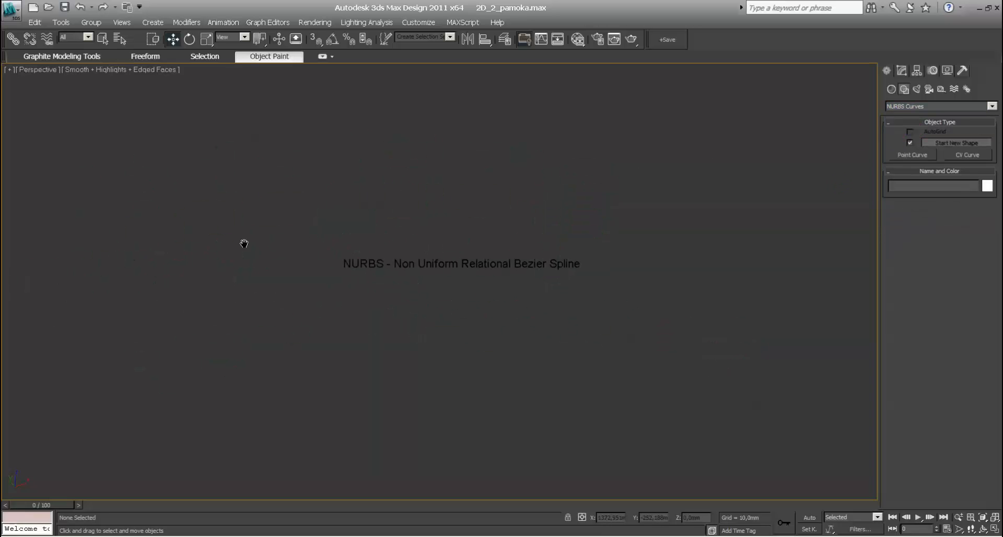
key(ctrl+s)
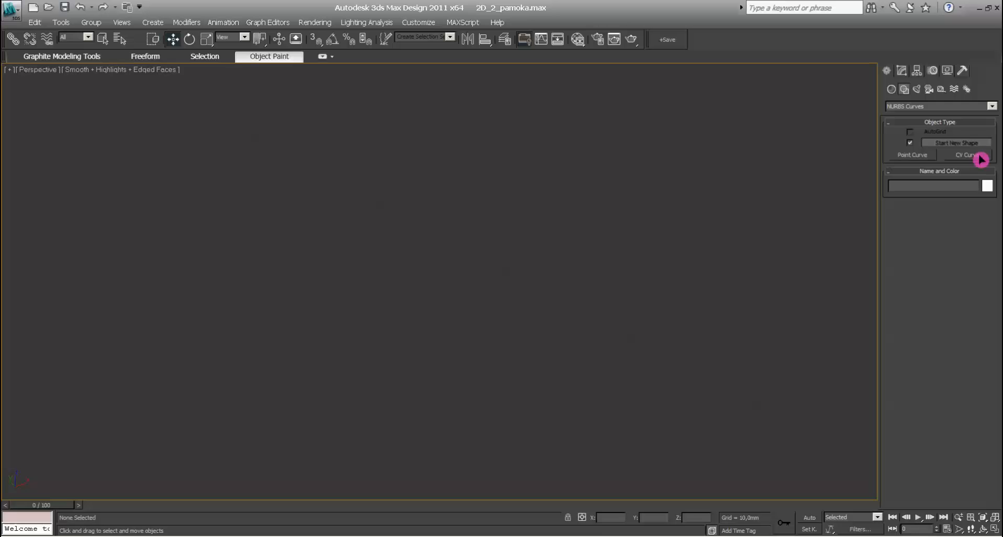
Step: Draw a rounded NURBS Point Curve in the empty area and close it at its starting point
click(914, 155)
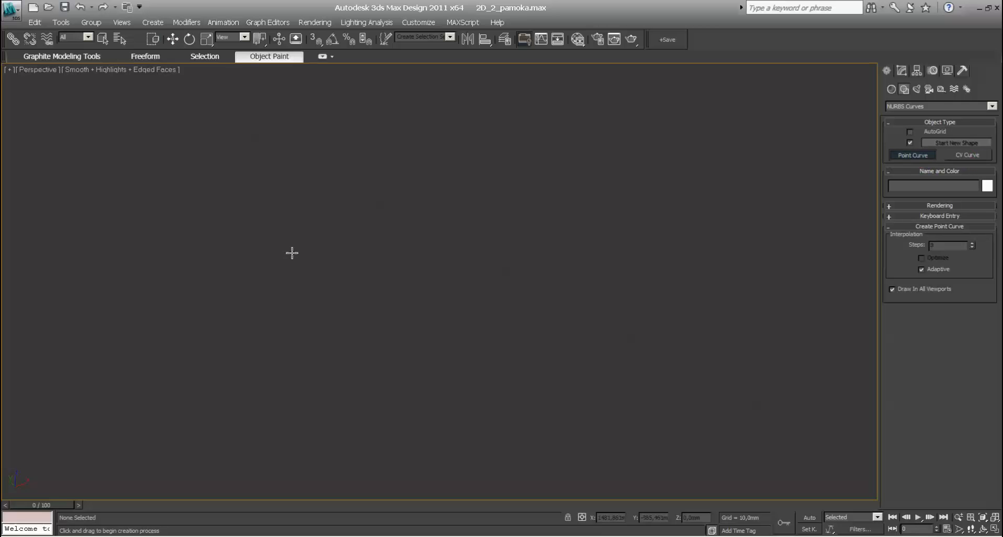
click(276, 256)
click(361, 182)
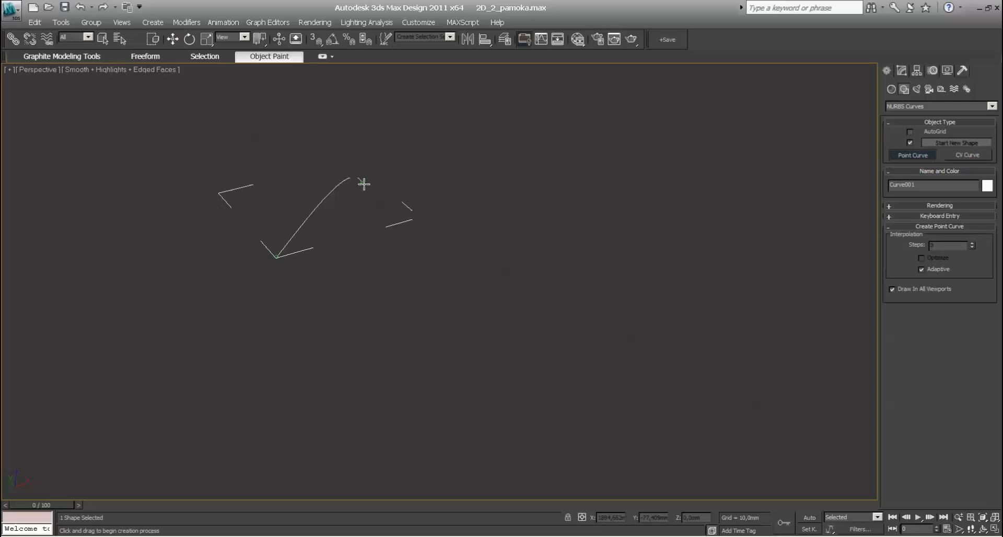
click(524, 208)
click(580, 268)
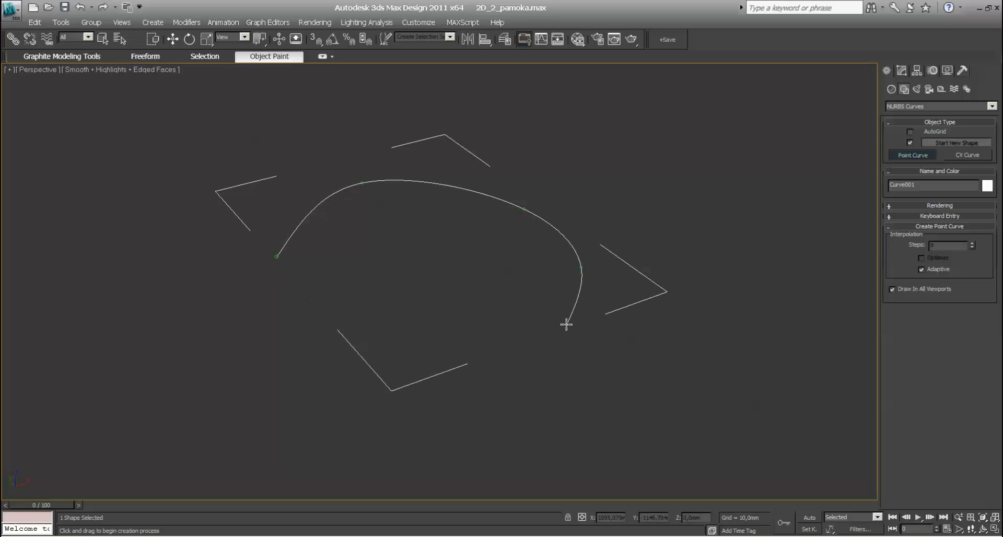
click(566, 324)
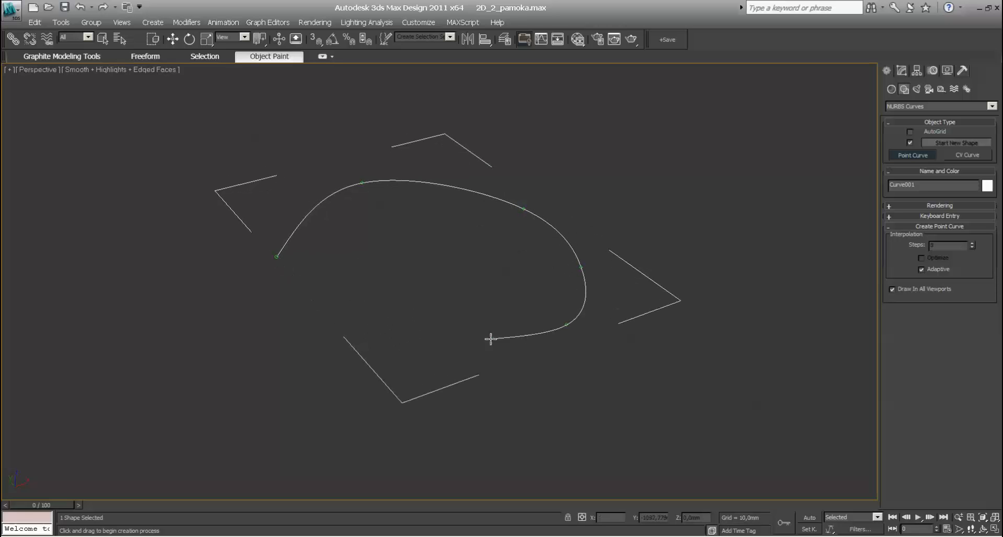
click(276, 257)
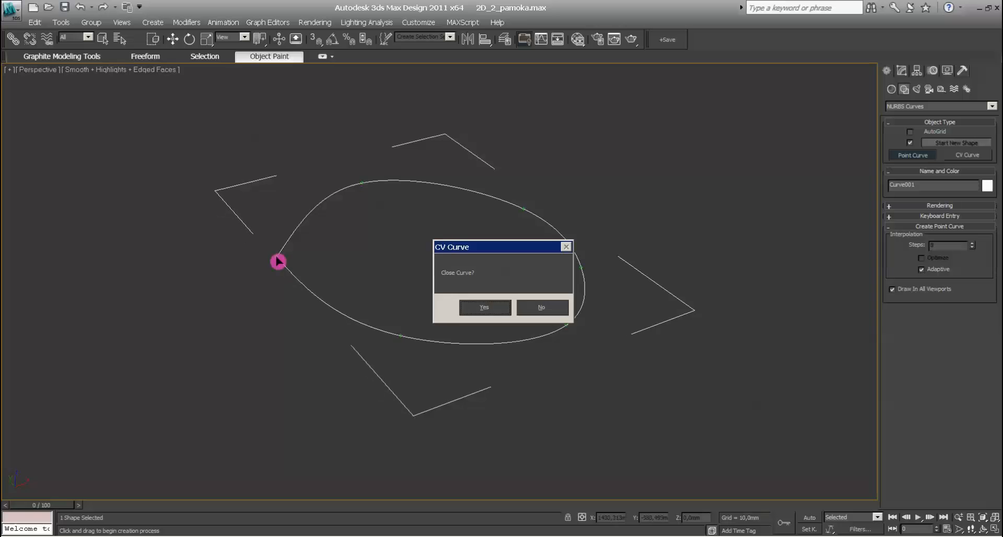
click(496, 316)
Step: Draw a closed, rounded NURBS CV Curve with eight control vertices beside the point curve
middle_drag(731, 271, 510, 270)
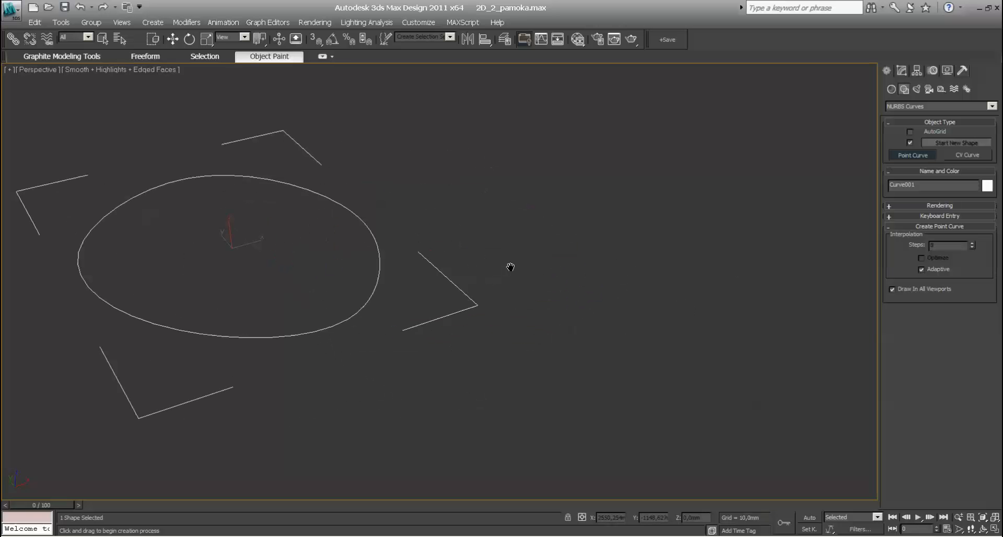
click(976, 156)
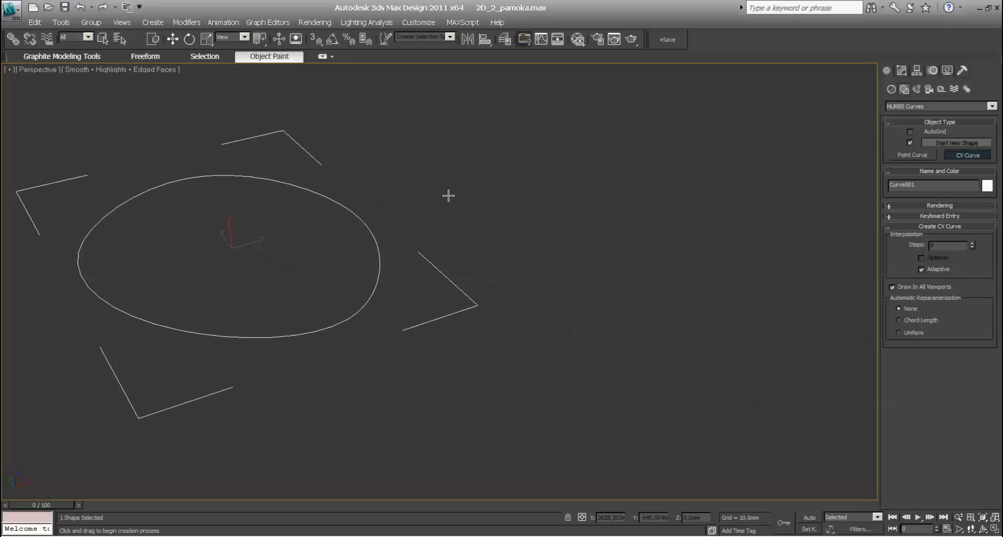
drag(551, 215, 590, 150)
click(709, 169)
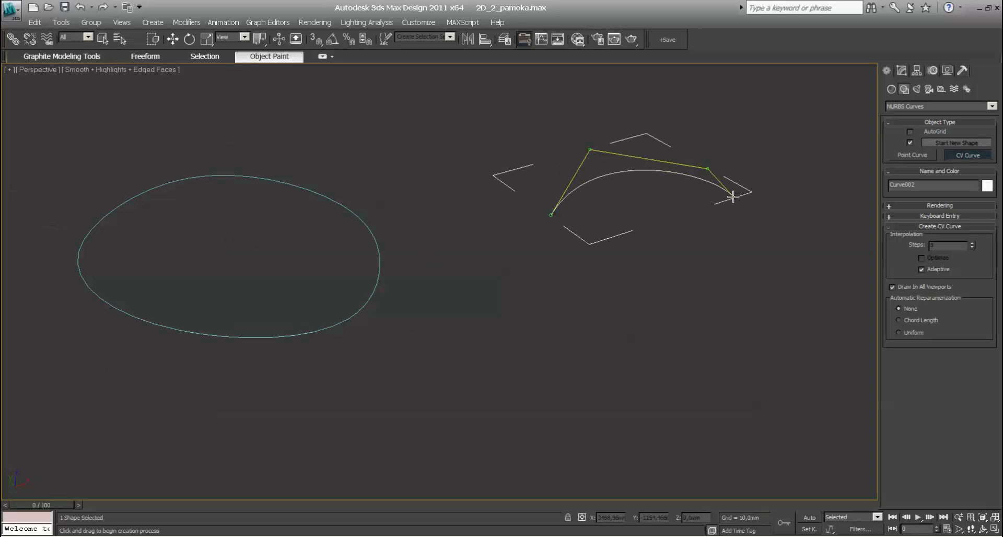
click(743, 216)
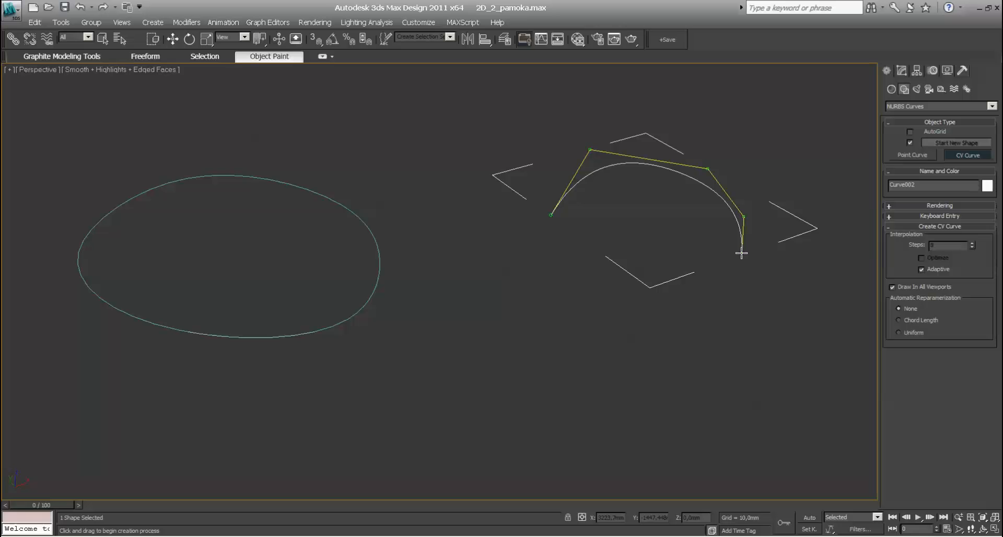
click(741, 253)
click(683, 296)
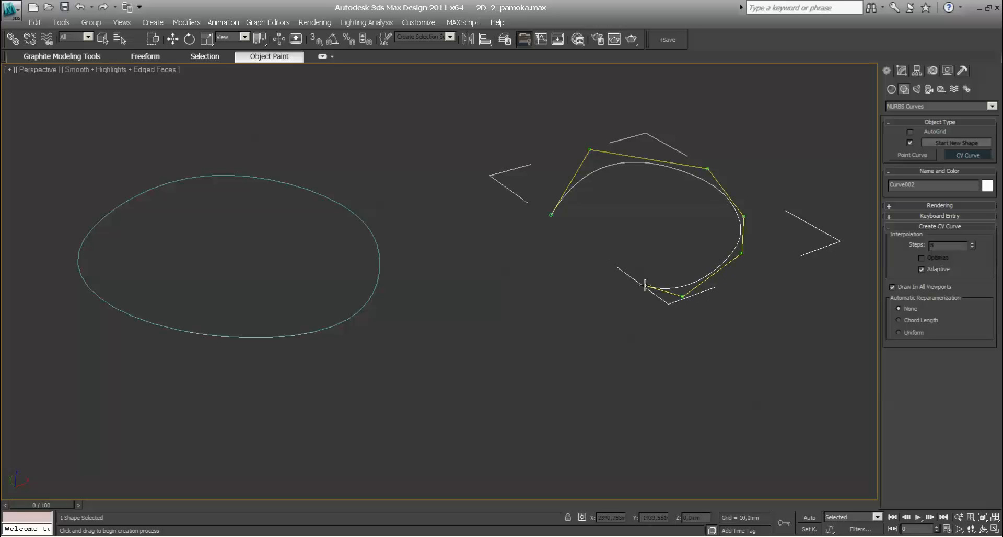
click(593, 280)
click(550, 232)
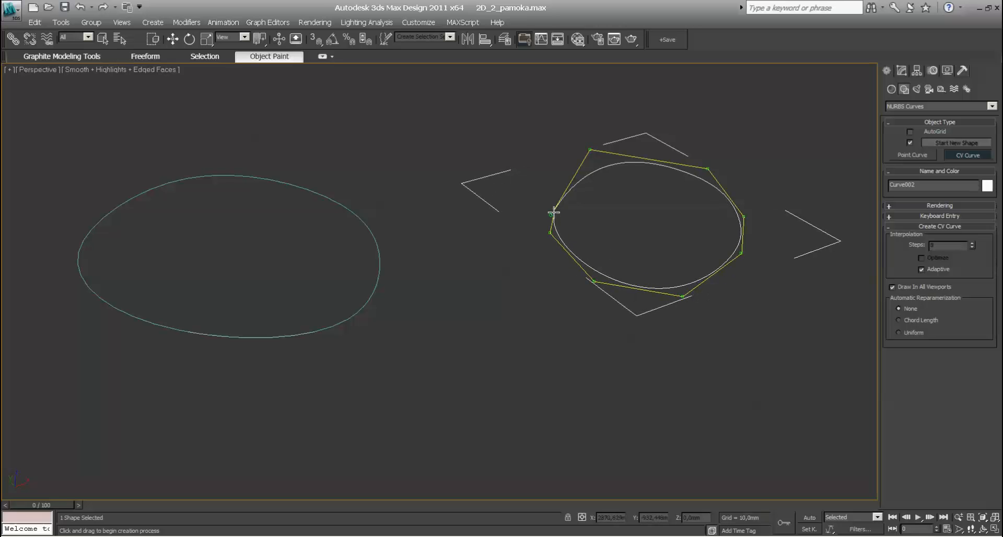
click(553, 212)
click(484, 308)
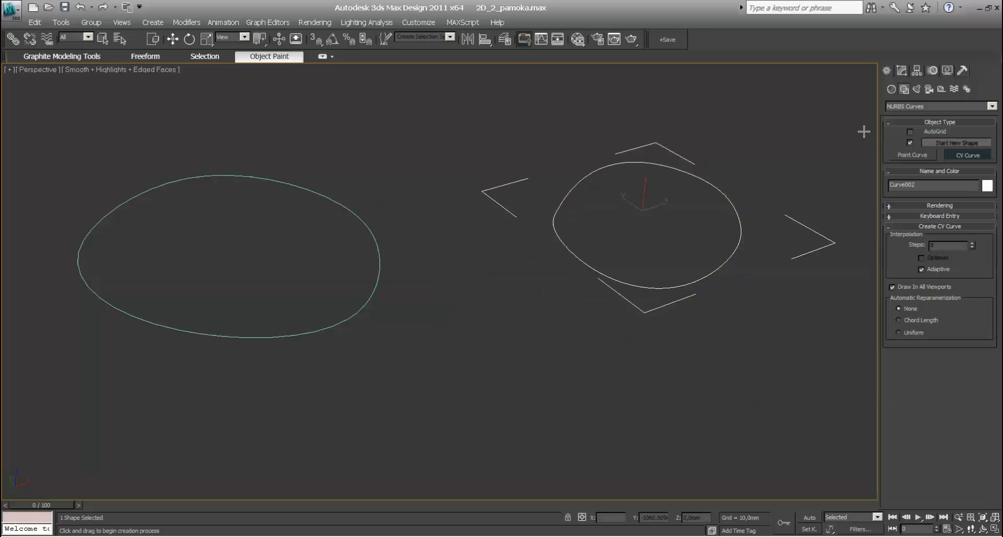
Step: Check the CV curve's editing parameters and switch the shape creation category to Extended Splines
click(903, 73)
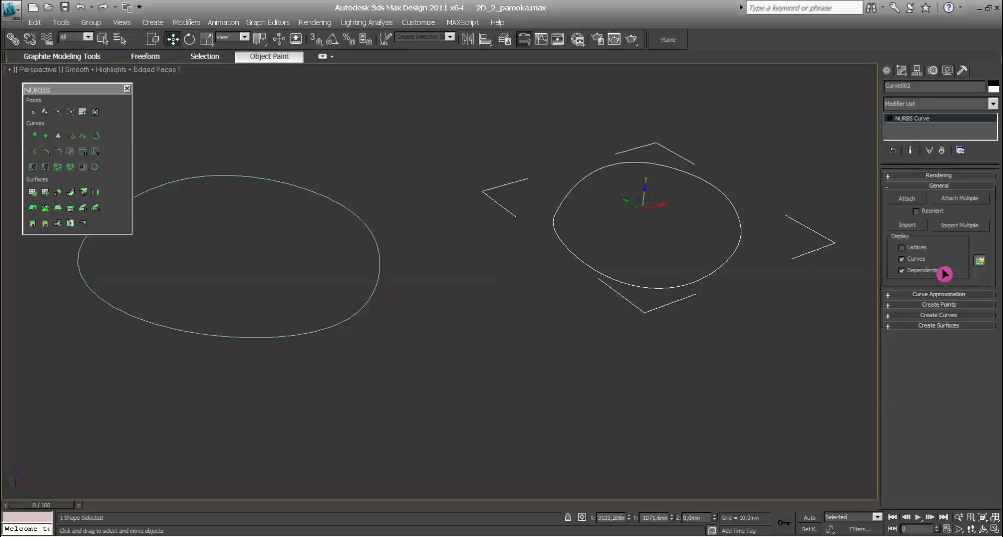
click(886, 70)
click(992, 106)
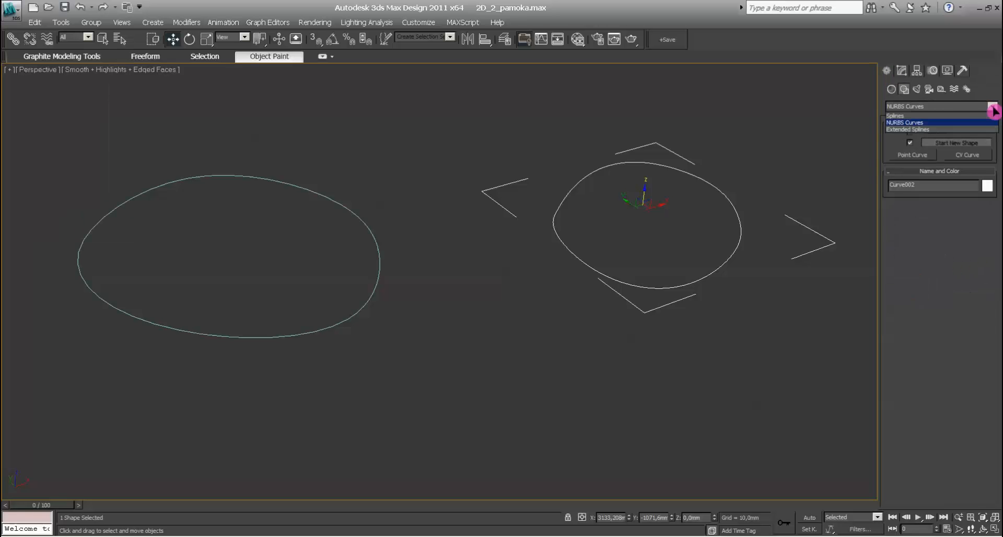
click(906, 130)
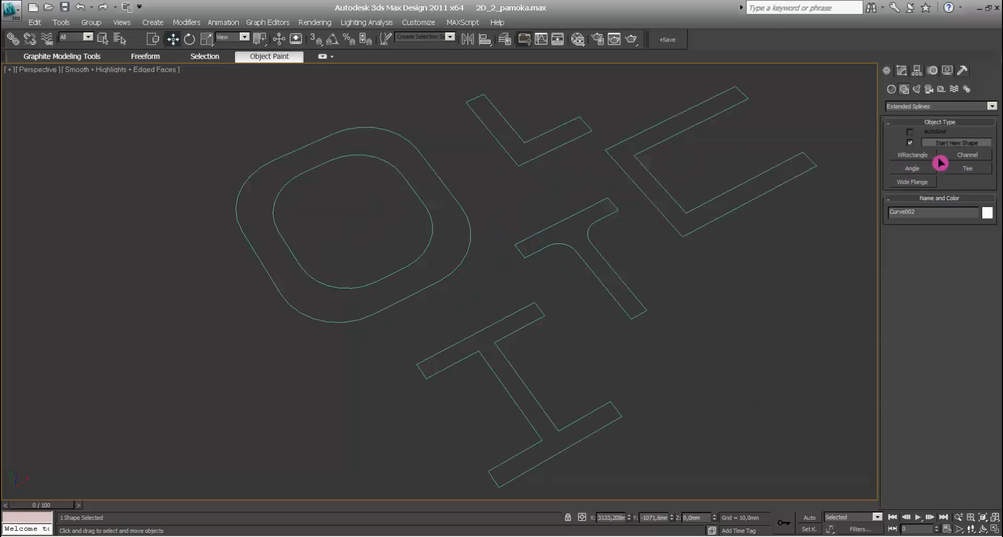
Step: Set the WRectangle's length to about 86.6 mm, width 92.6 mm, thickness 10.3 mm, and corner radii 25.3 mm and 15.1 mm
click(275, 242)
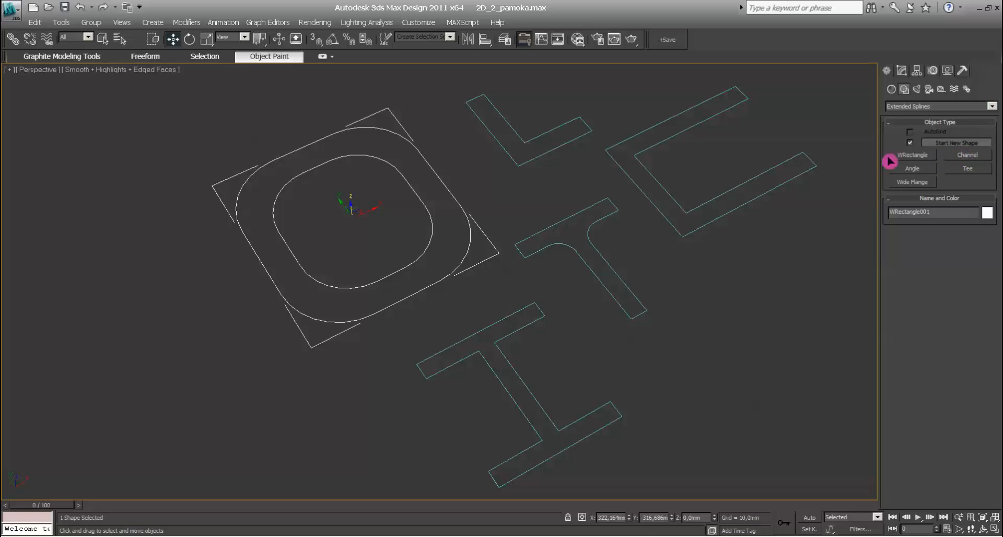
click(901, 72)
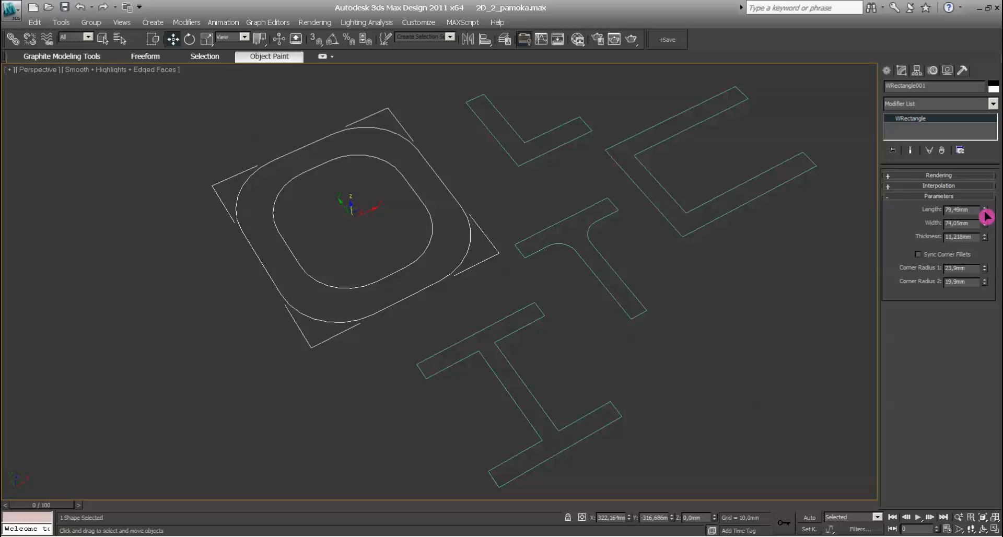
drag(984, 216, 984, 297)
middle_drag(610, 193, 578, 192)
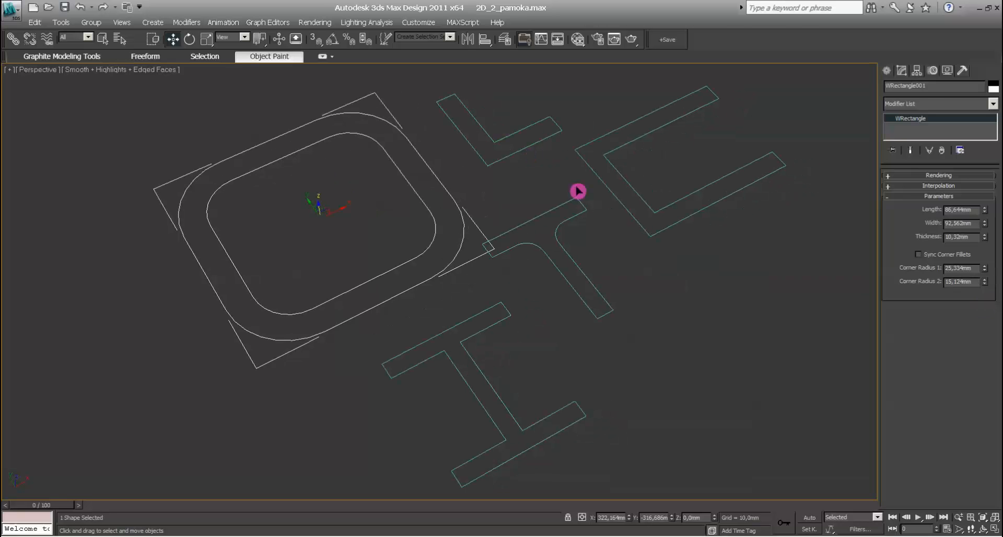
Step: Examine the Channel shape's parameters, including its length, width, thickness and corner radius, and deselect the shape
click(887, 70)
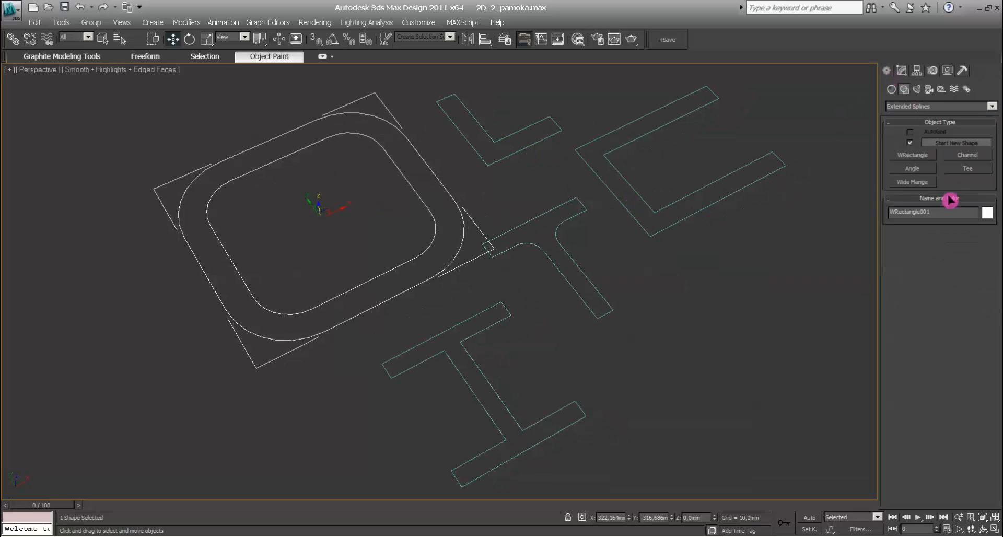
click(665, 227)
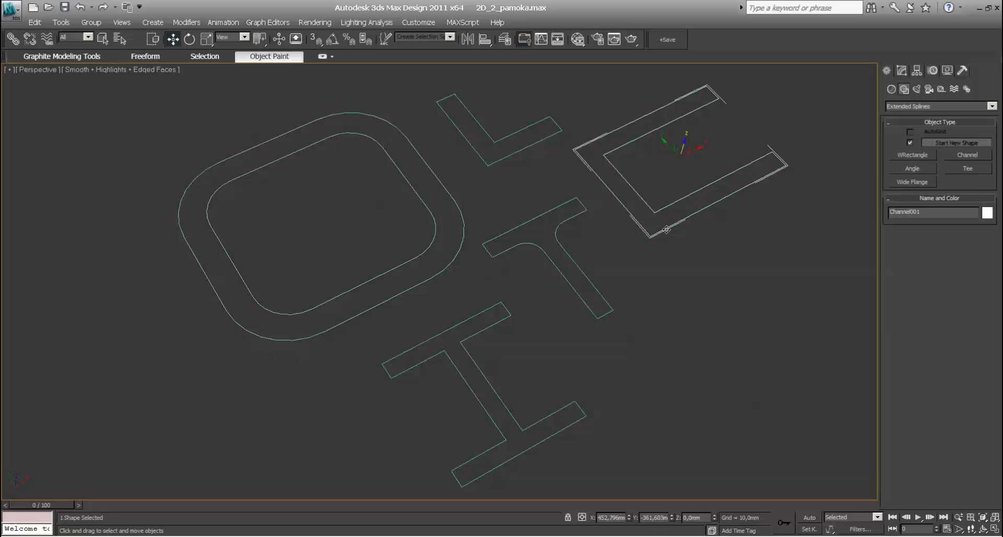
middle_drag(765, 248, 570, 268)
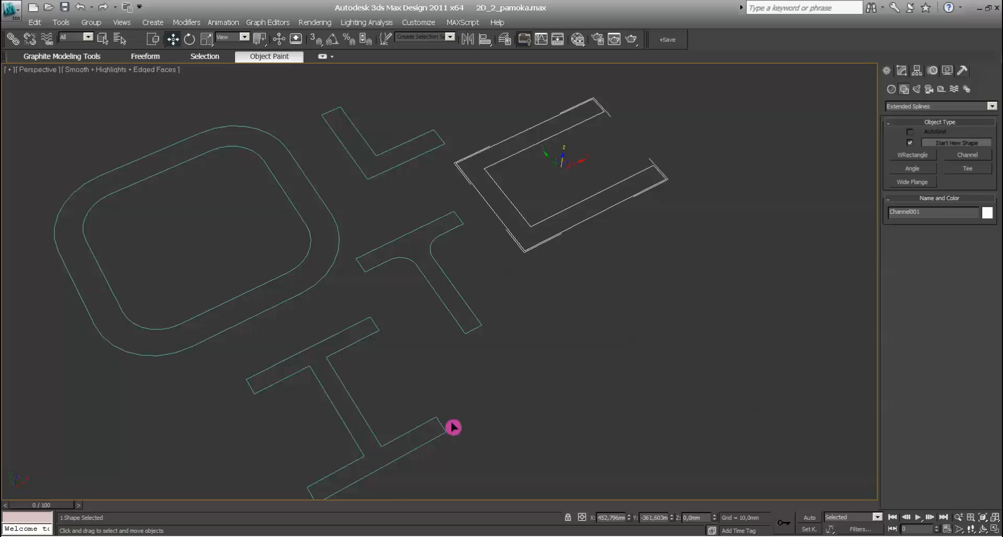
click(902, 71)
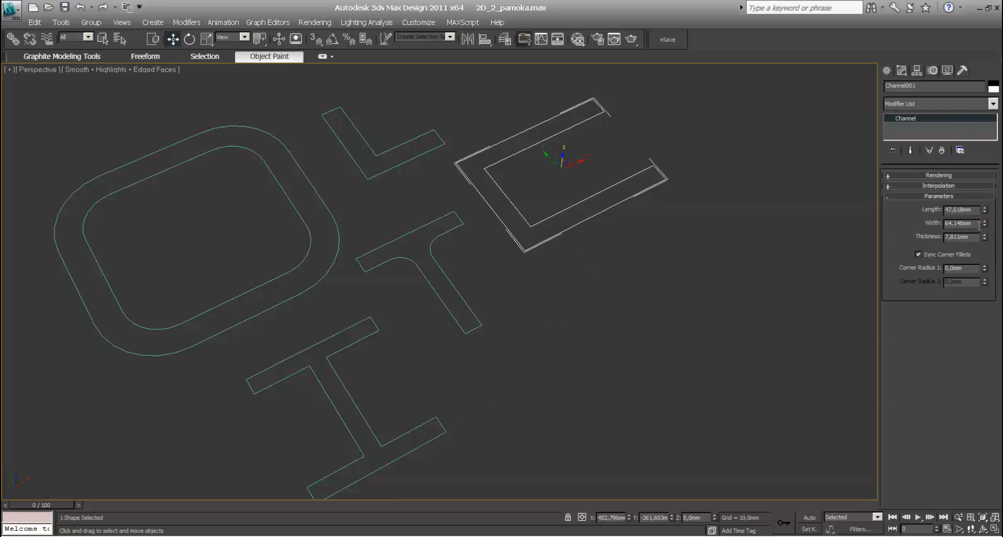
click(474, 311)
click(361, 414)
click(432, 364)
scroll(463, 345, down, 3)
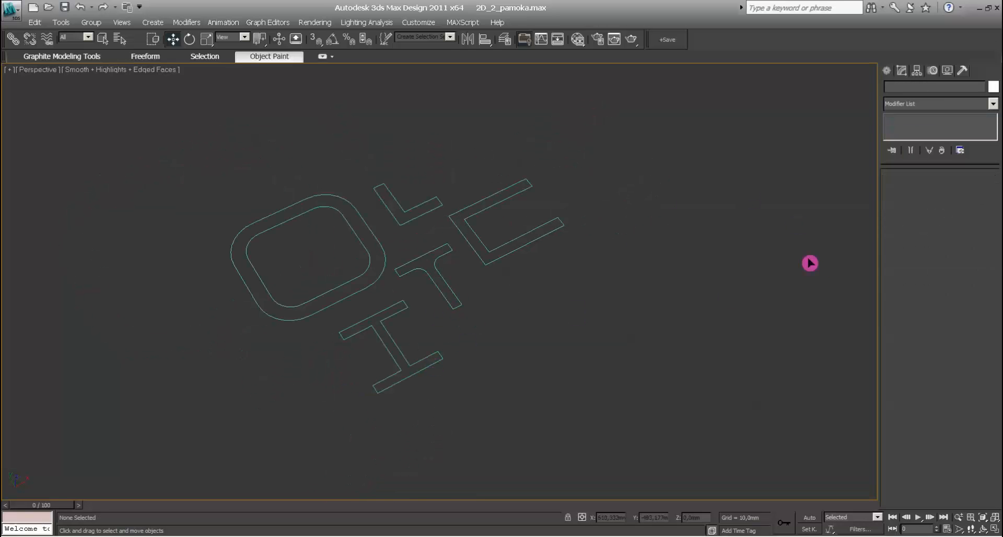
Step: Show the WRectangle's Interpolation and Rendering settings and make a test render of the perspective view
click(887, 70)
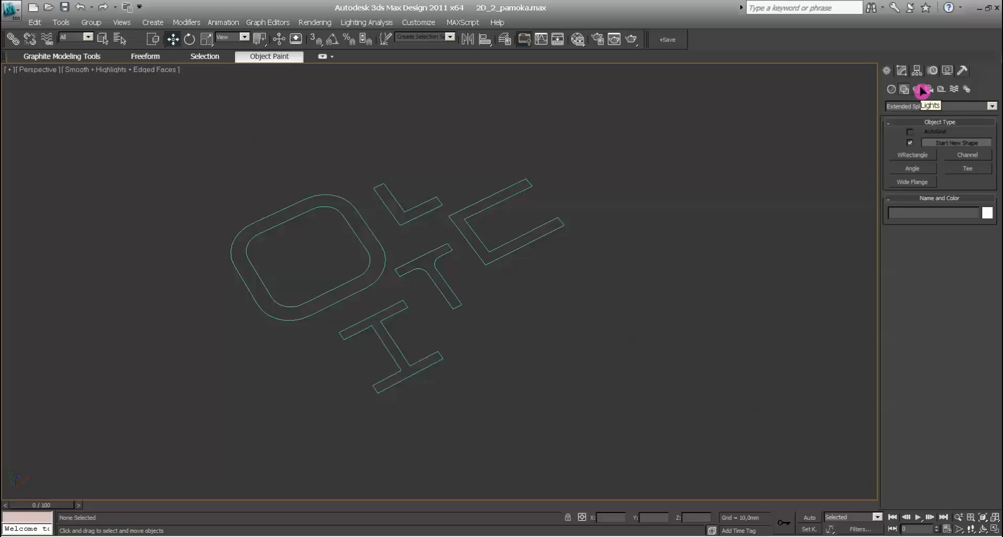
click(901, 71)
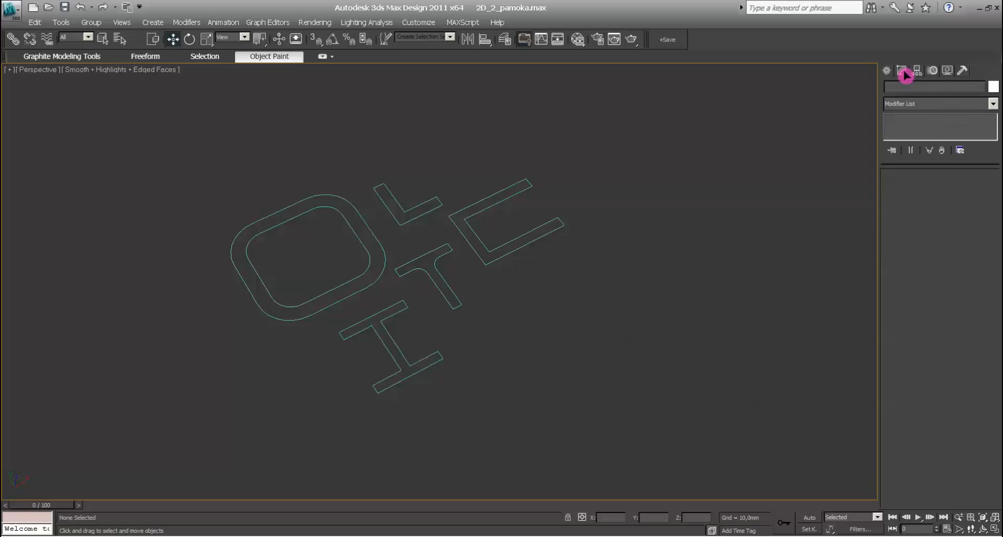
click(358, 294)
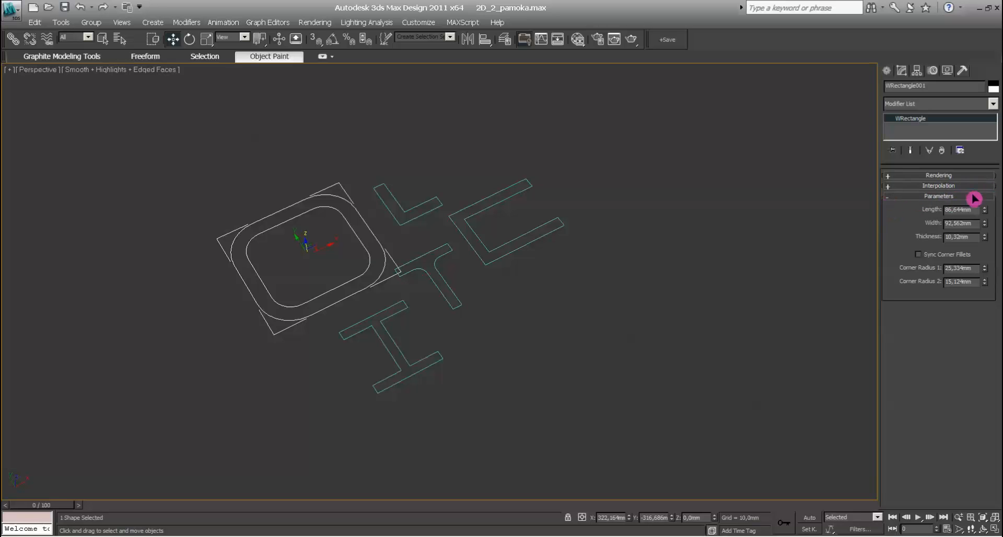
click(887, 186)
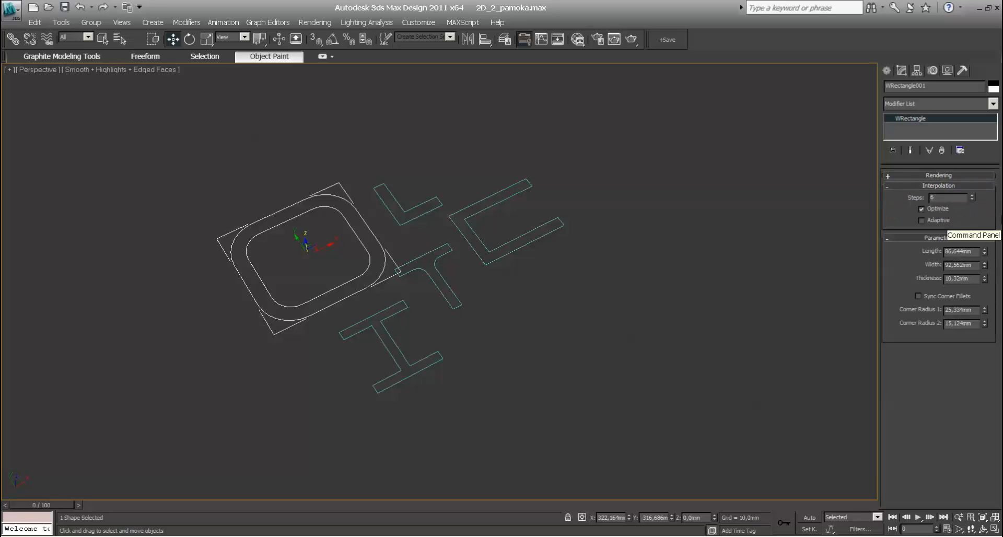
click(889, 179)
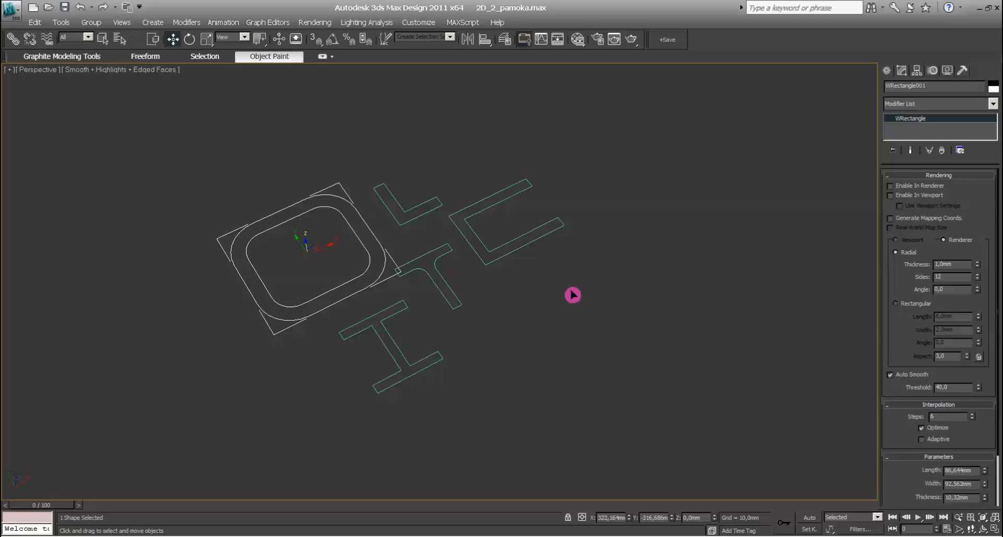
click(633, 39)
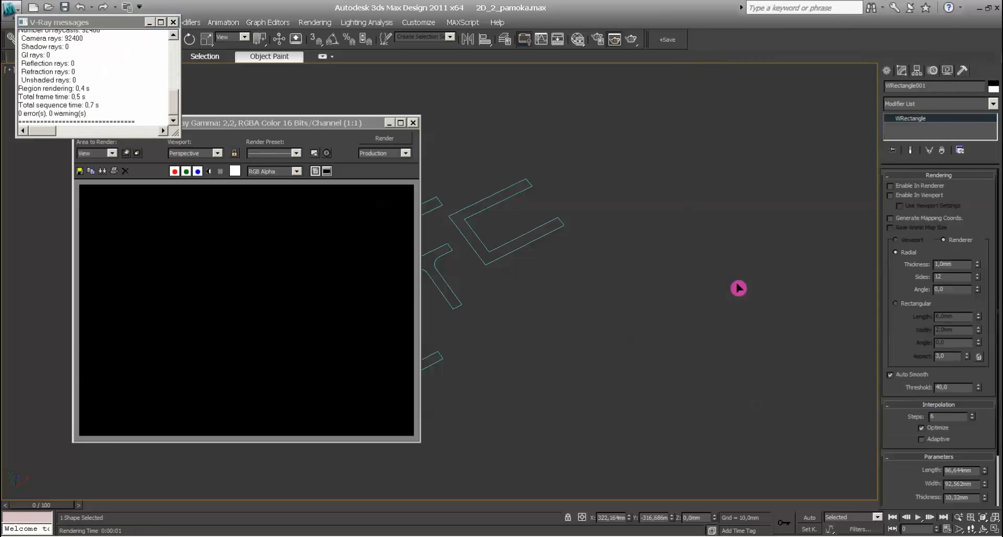
click(413, 122)
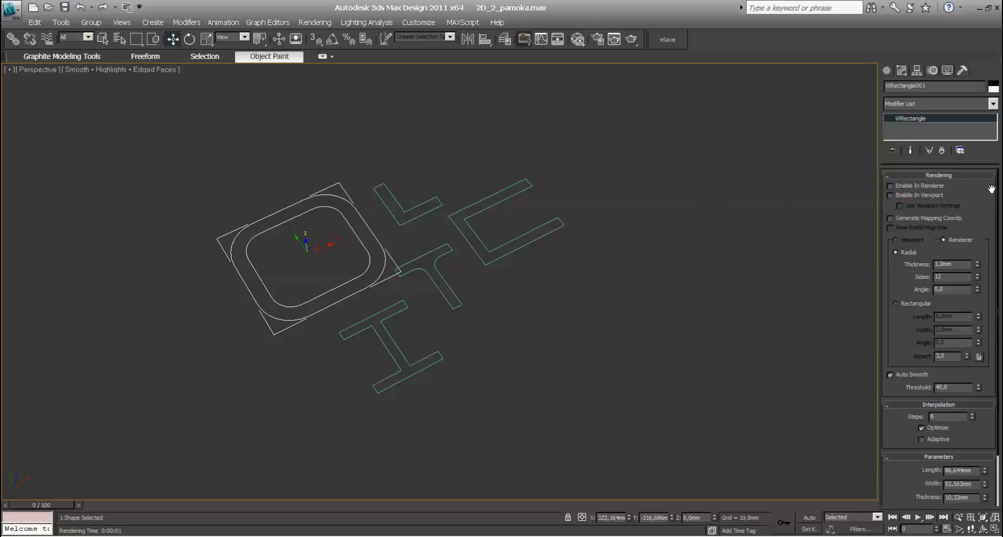
Step: Enable the WRectangle in the renderer and render the perspective view again
click(891, 186)
click(631, 45)
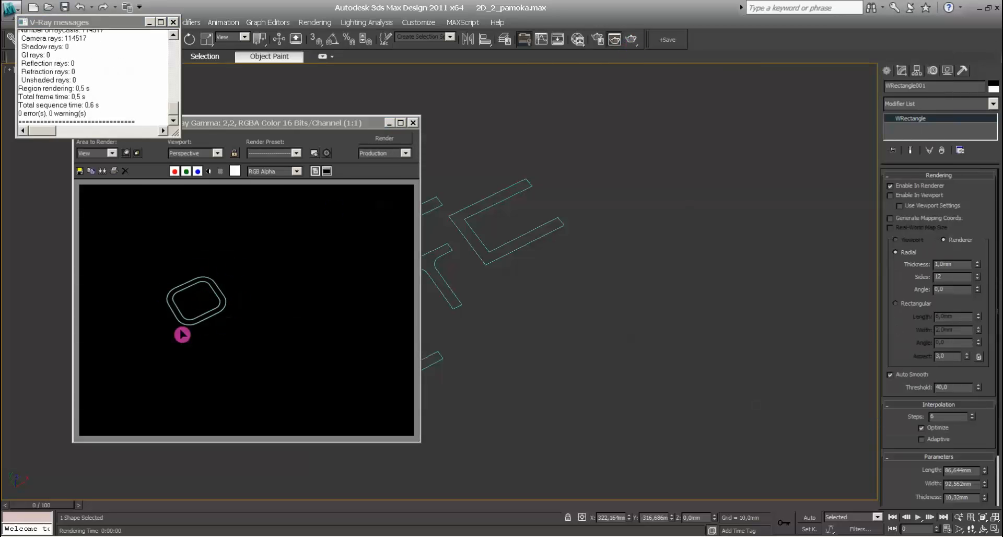
click(412, 123)
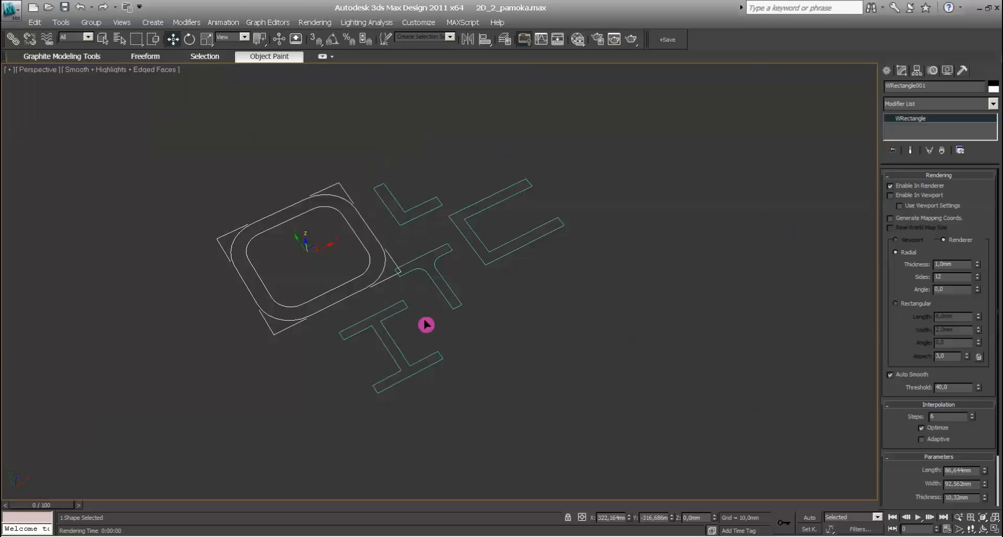
Step: Enable the WRectangle's renderable thickness in the viewport and inspect the resulting tubes up close
click(891, 195)
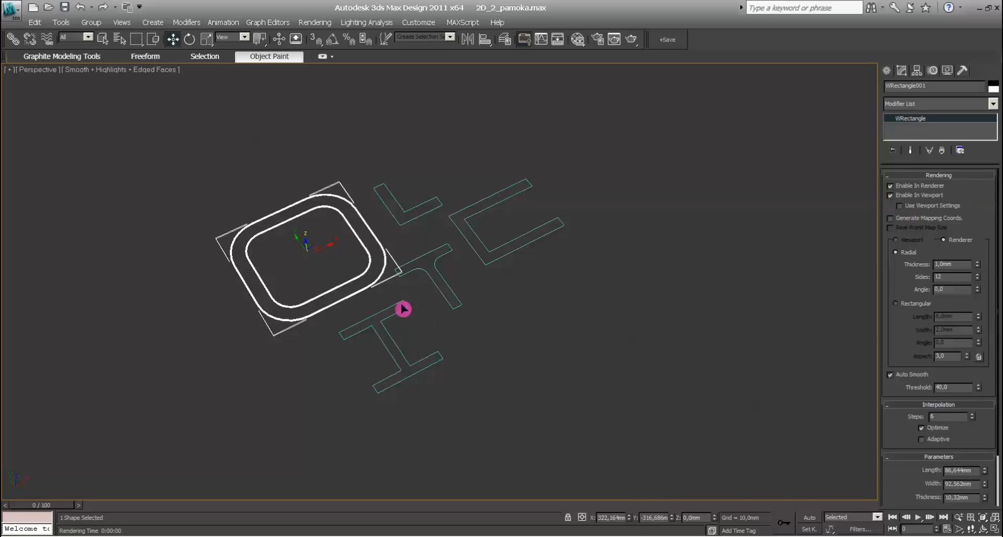
scroll(540, 302, up, 6)
middle_drag(580, 319, 481, 320)
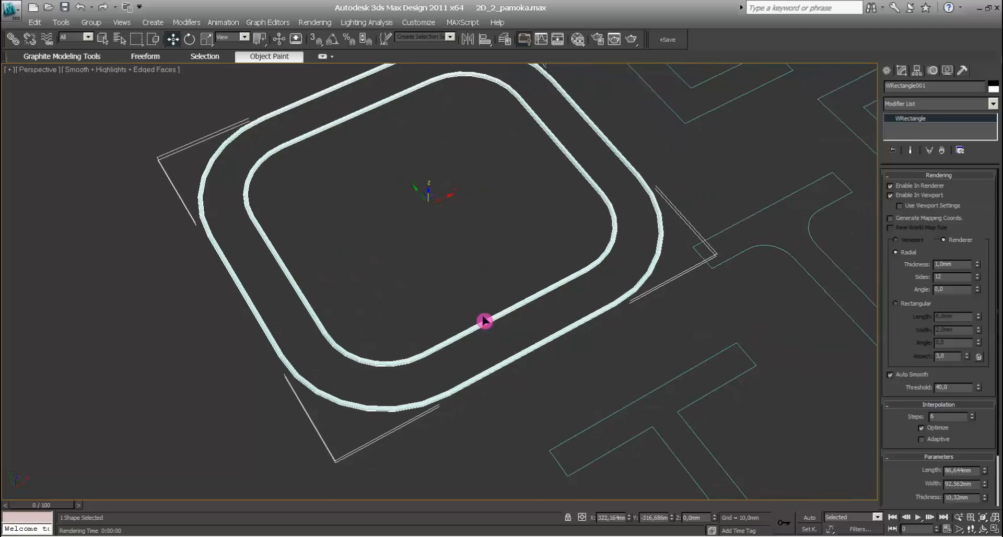
middle_drag(656, 277, 622, 324)
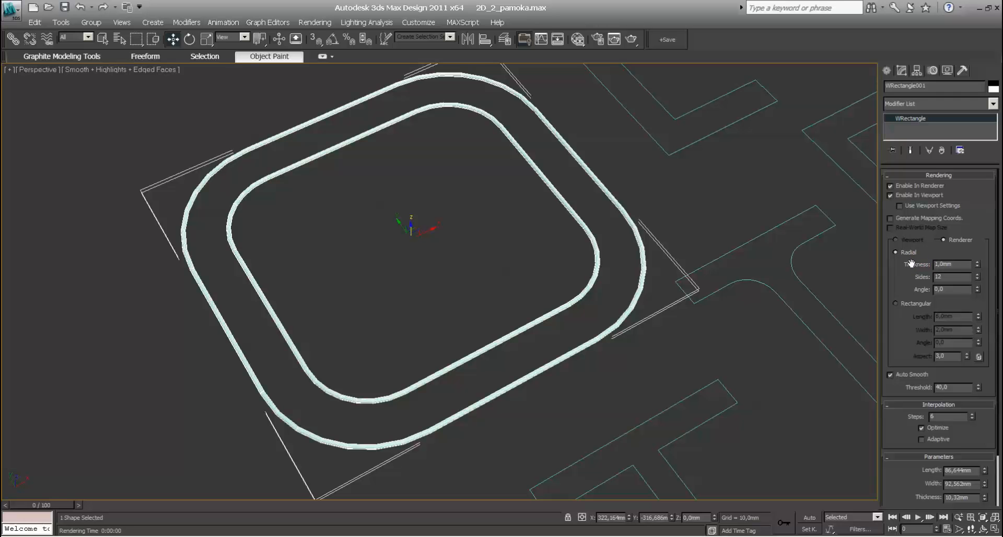
Step: Give the WRectangle a rectangular renderer section with length 6.84 mm, width 2.448 mm, angle -0.71 and the aspect locked at 2.794
click(895, 303)
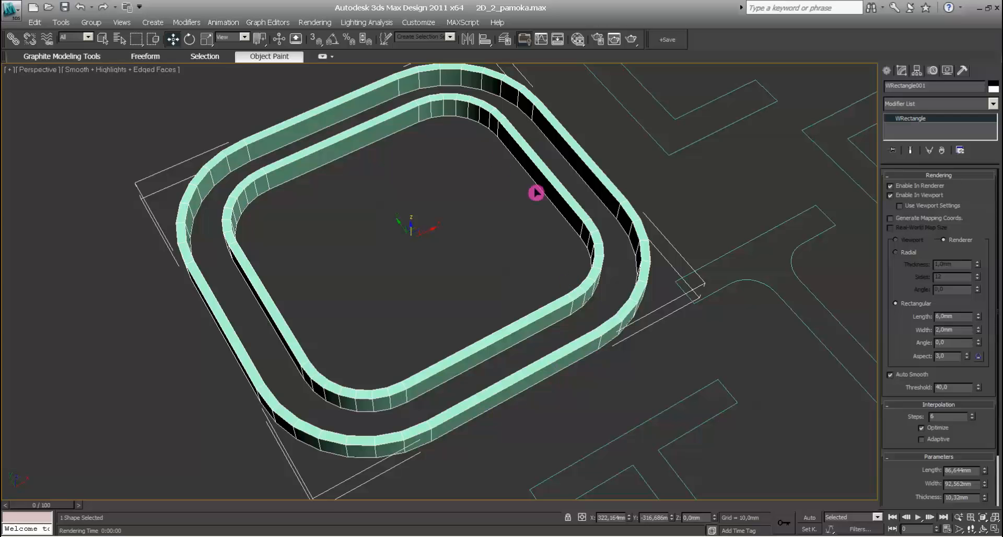
drag(980, 319, 980, 351)
click(977, 331)
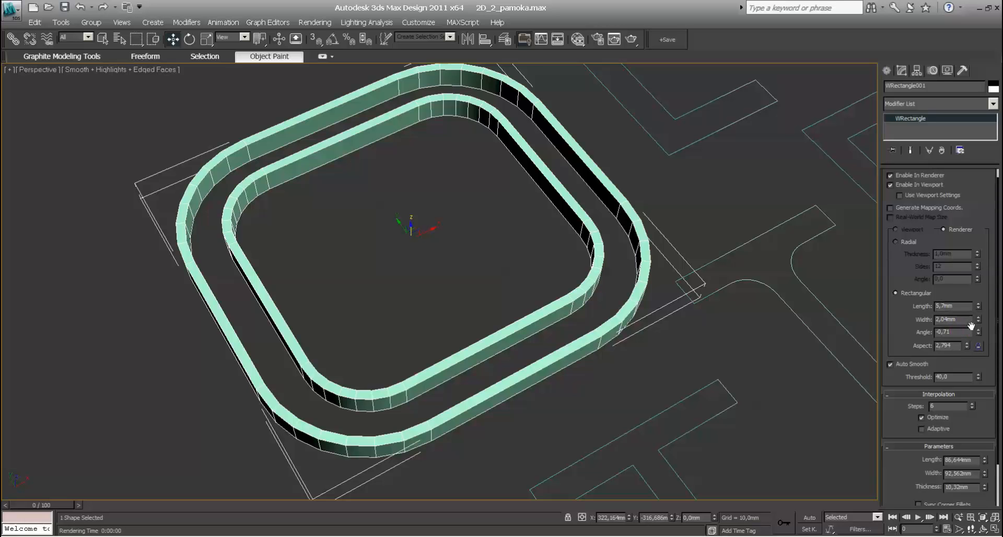
click(978, 347)
click(978, 309)
drag(982, 308, 979, 299)
Step: Switch the WRectangle's renderer section to radial with thickness 4.65 mm, 6 sides and angle 3.07
click(896, 242)
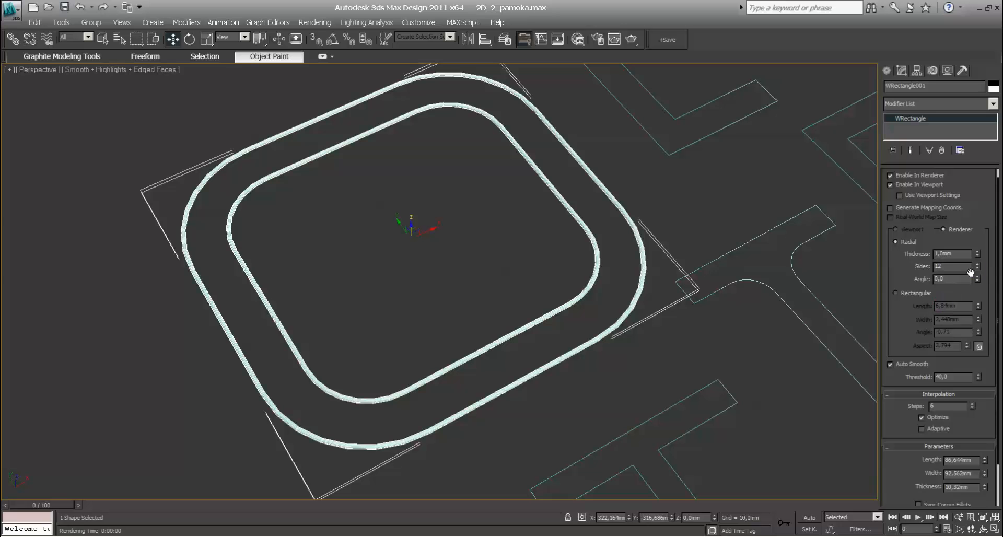
drag(981, 255, 978, 274)
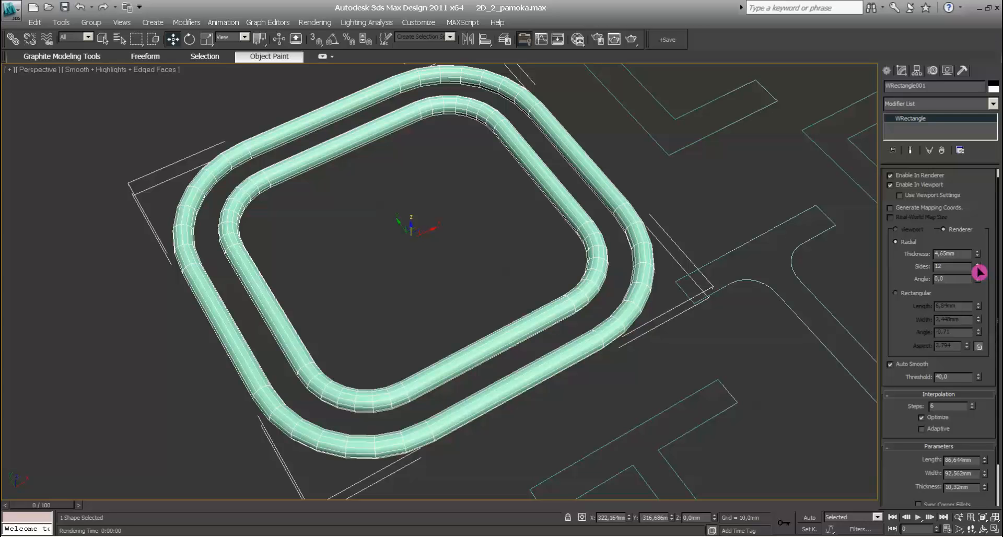
drag(979, 272, 984, 304)
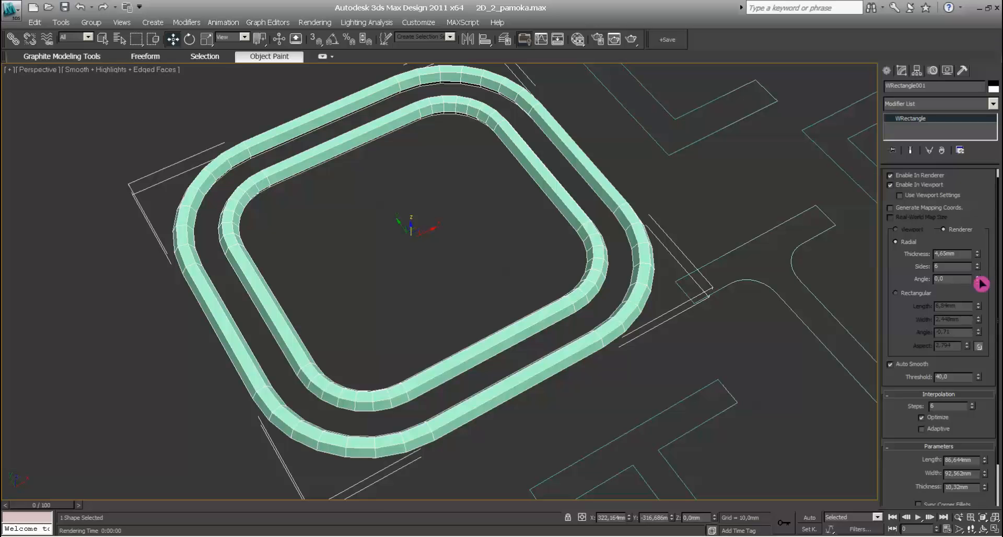
drag(977, 279, 978, 271)
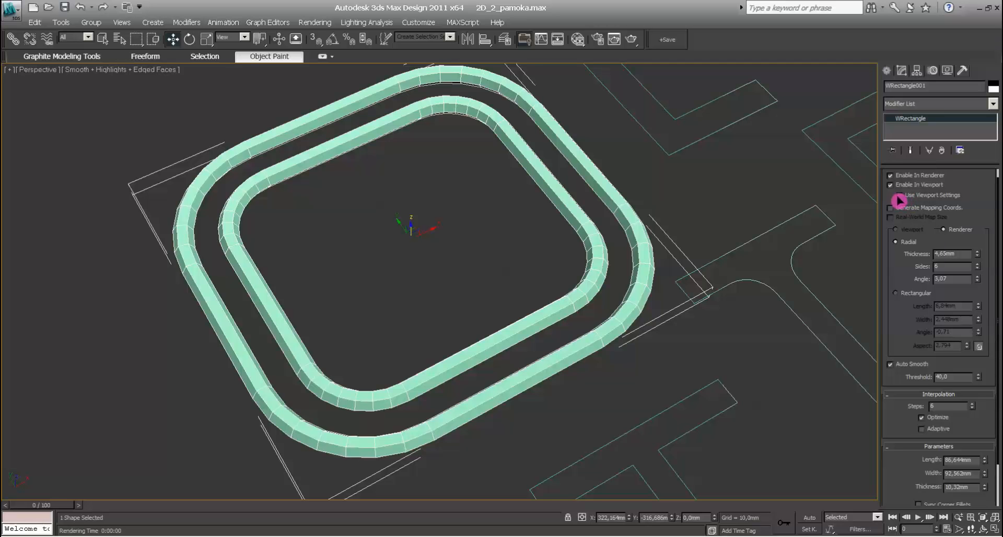
Step: Turn on separate viewport settings for the WRectangle, use a rectangular section for the viewport, and render the view for comparison
click(899, 196)
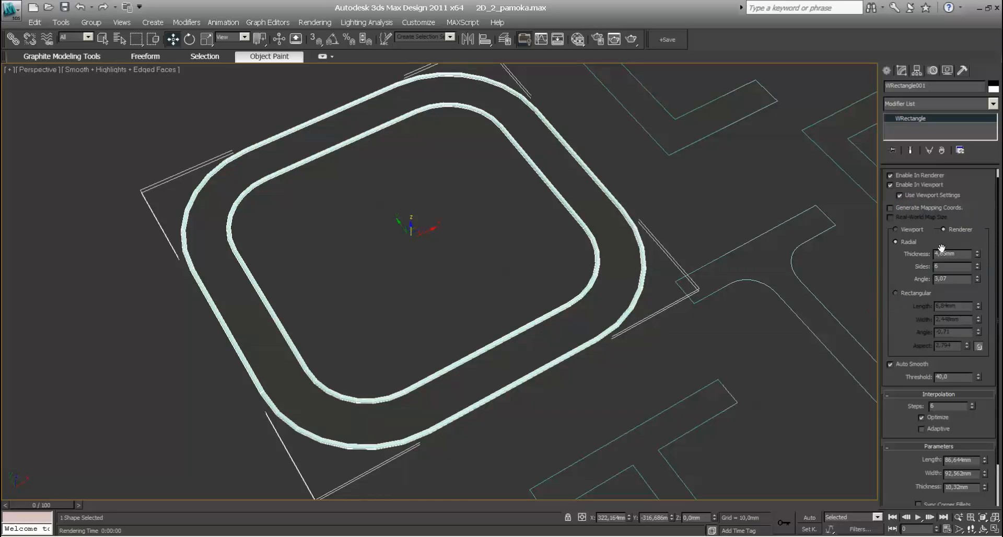
click(977, 255)
click(895, 230)
click(895, 293)
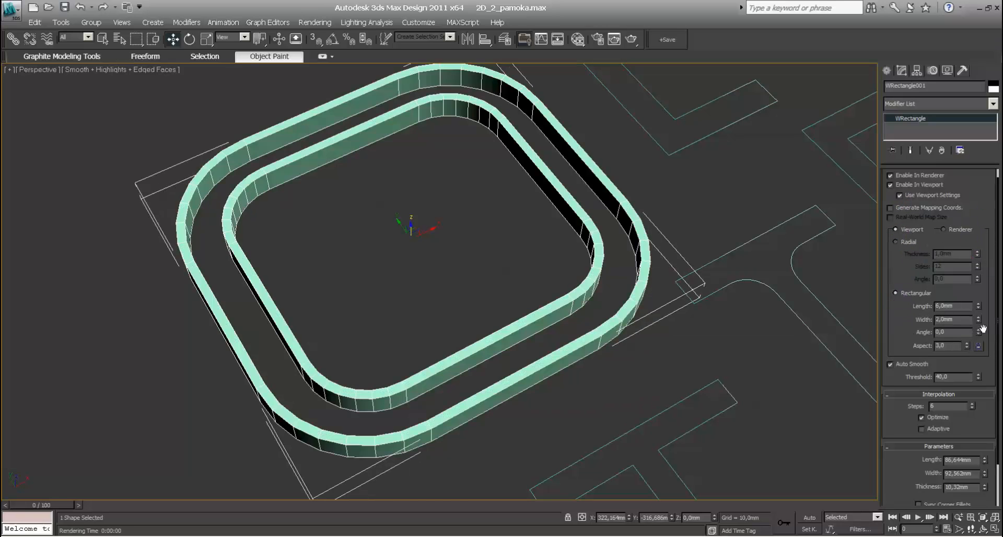
click(632, 45)
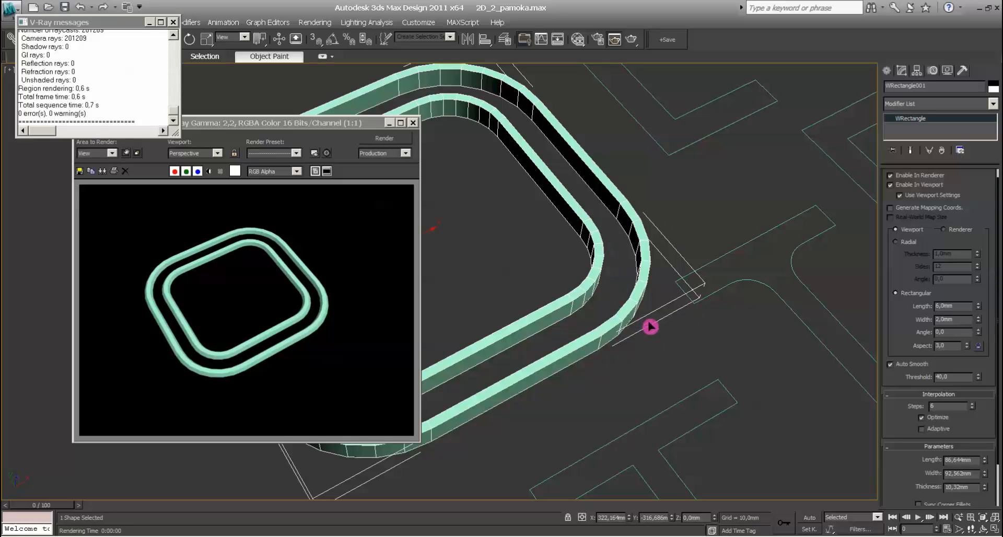
click(413, 123)
Step: Select the L-shaped Angle spline, render the view to check whether it appears, and close the render and message windows
middle_drag(593, 262, 530, 291)
scroll(531, 291, down, 1)
middle_drag(600, 239, 502, 345)
click(484, 232)
scroll(504, 301, up, 3)
scroll(553, 244, up, 2)
scroll(554, 250, down, 1)
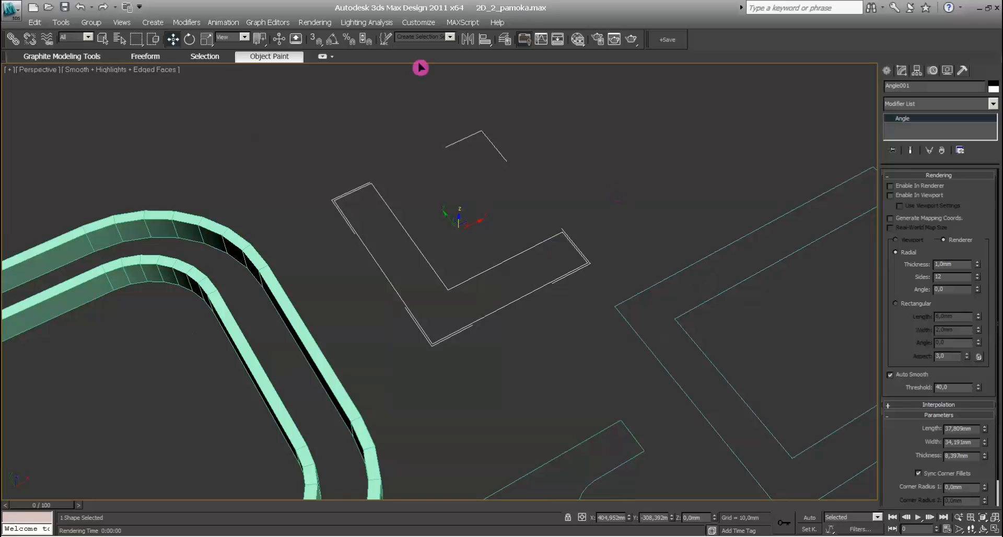
click(631, 42)
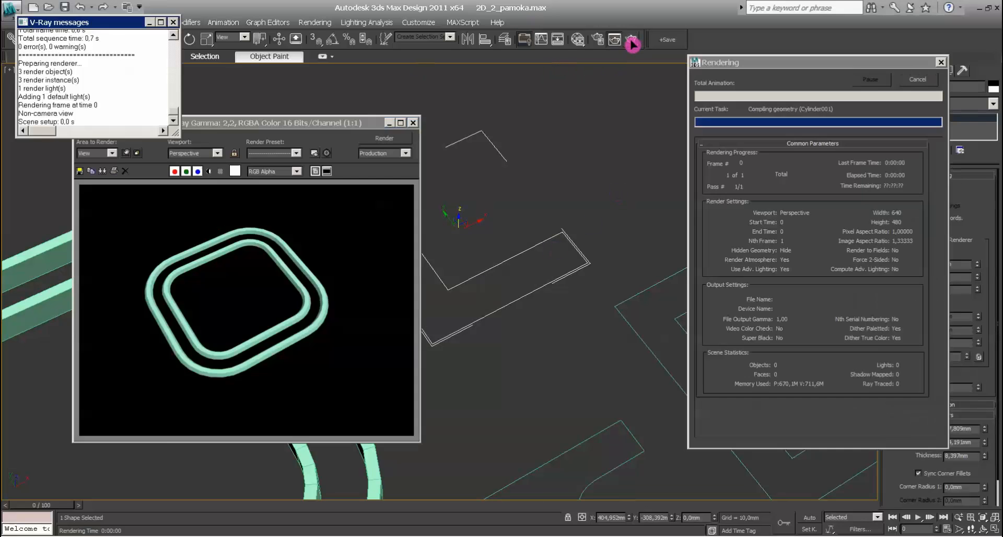
click(412, 122)
click(173, 21)
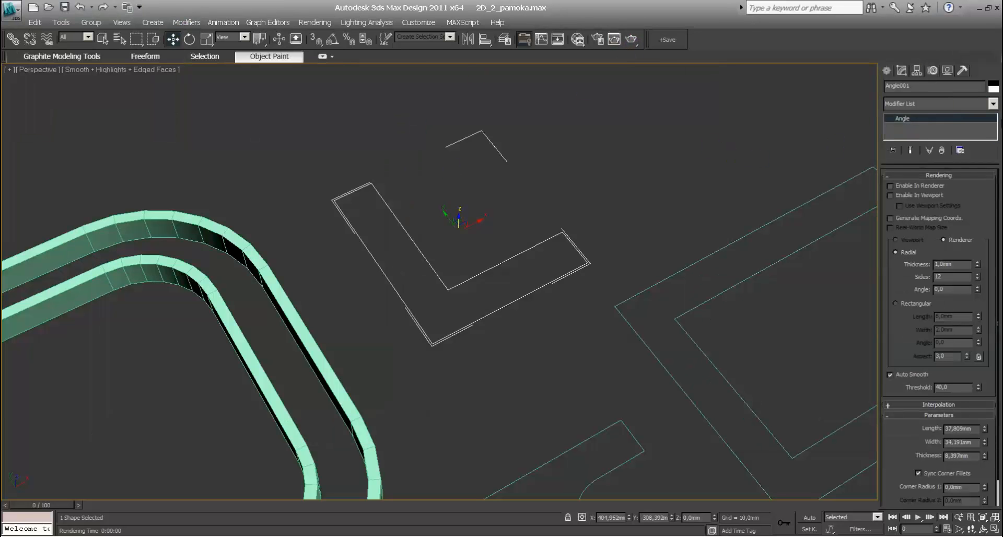
Step: Apply an Extrude modifier with a 0 mm amount to the Angle shape and render the view
click(994, 106)
click(904, 387)
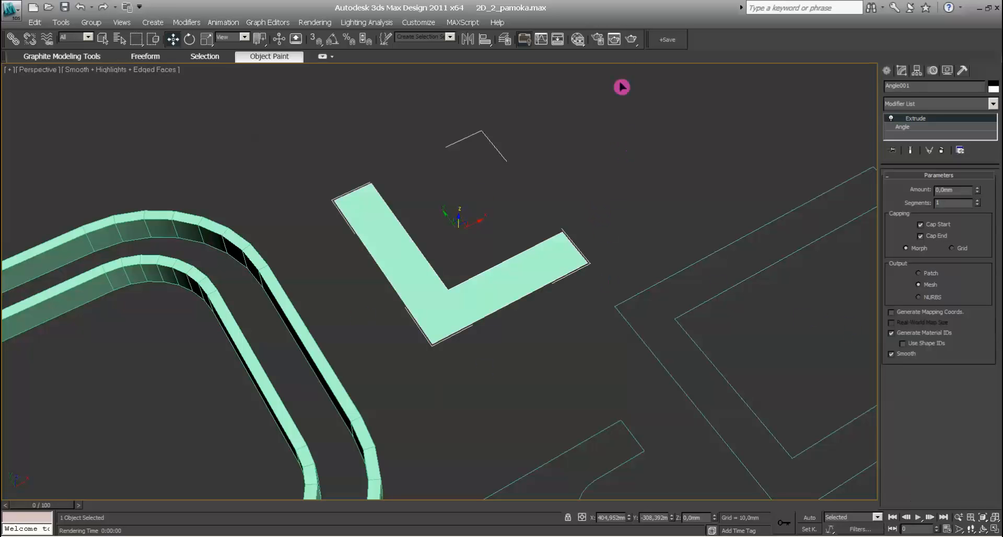
click(631, 40)
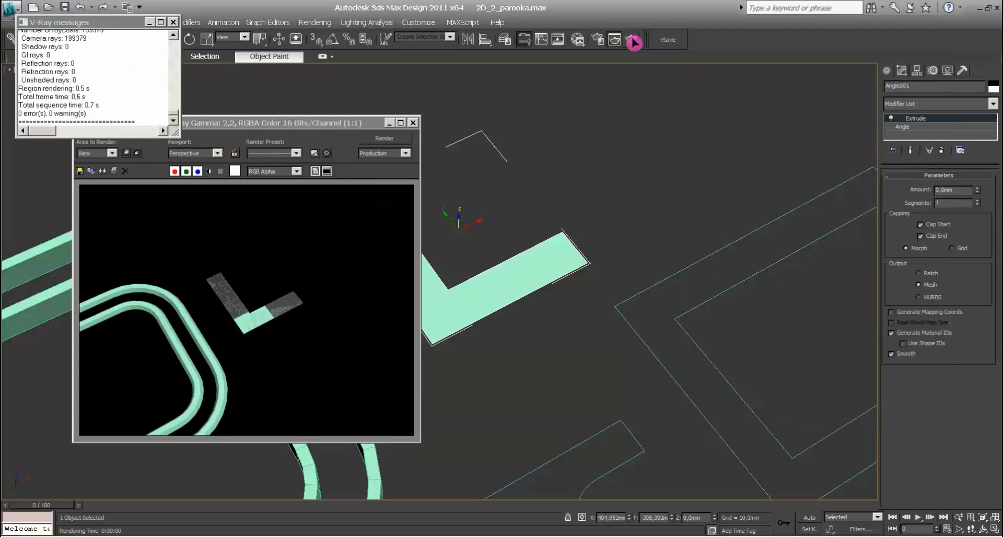
click(390, 124)
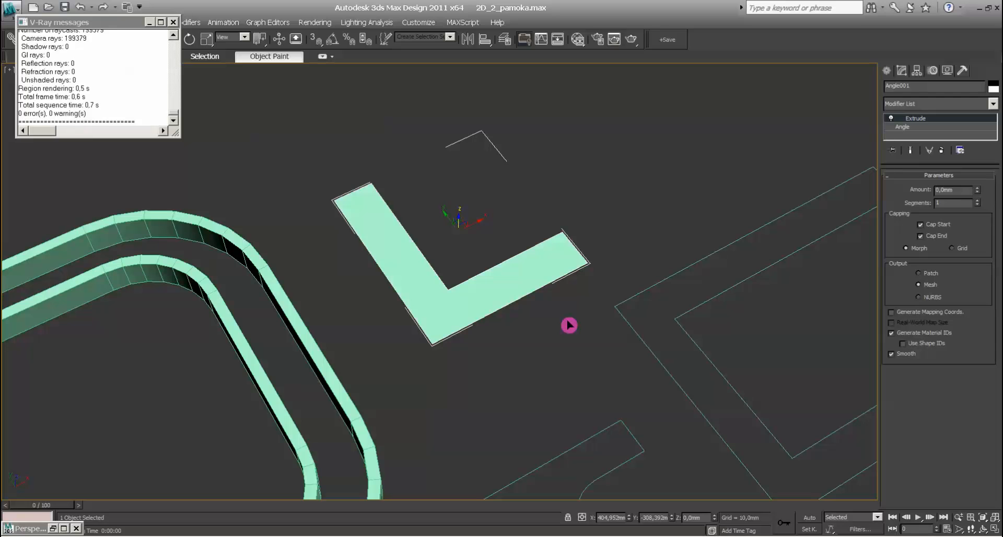
click(173, 22)
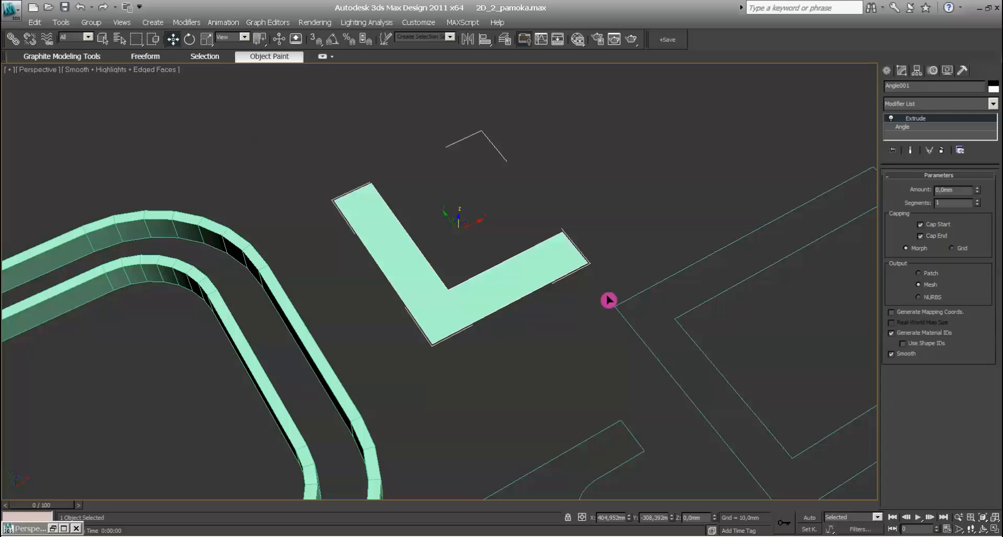
Step: Set the extruded Angle shape's rendering control to By Object, make it non-renderable in its object properties, and render the view to check
right_click(494, 283)
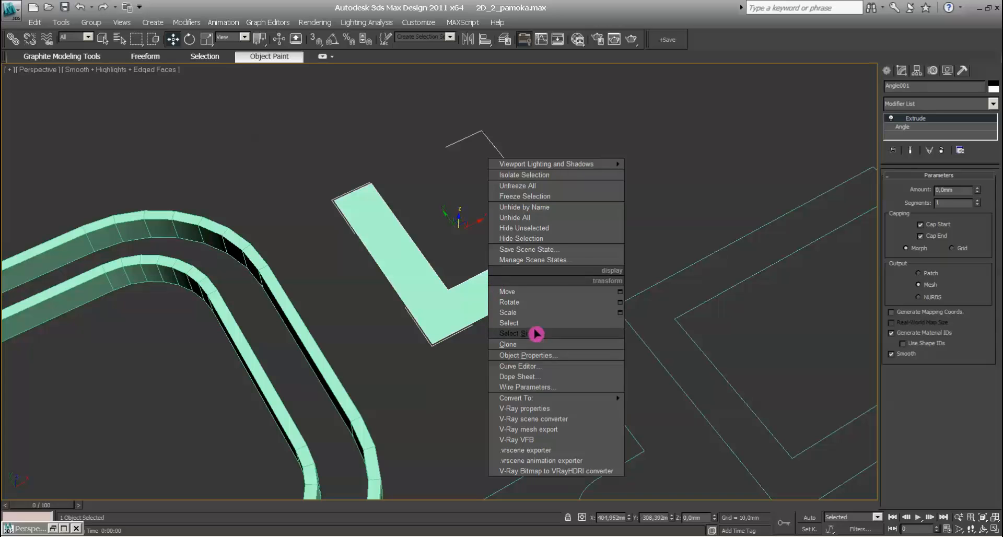
click(531, 357)
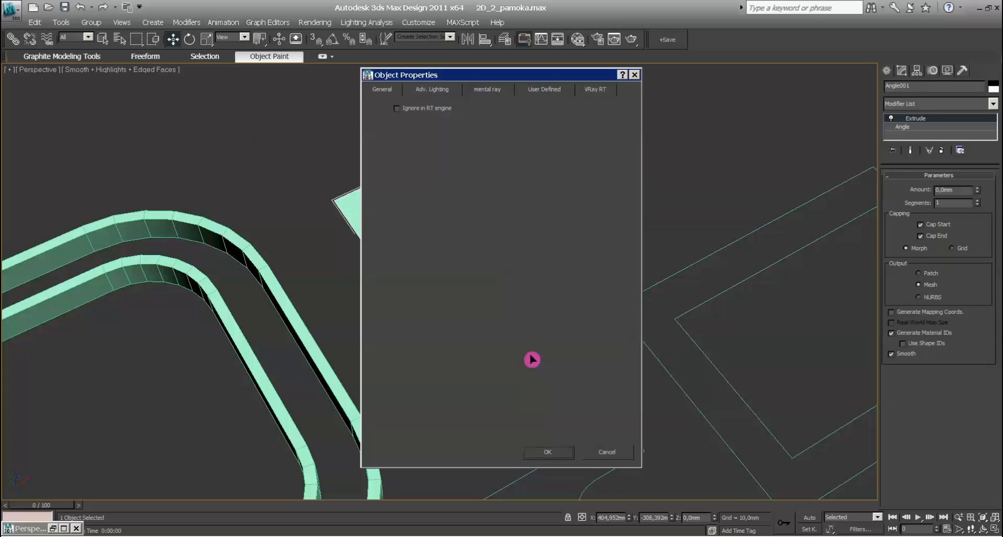
click(377, 90)
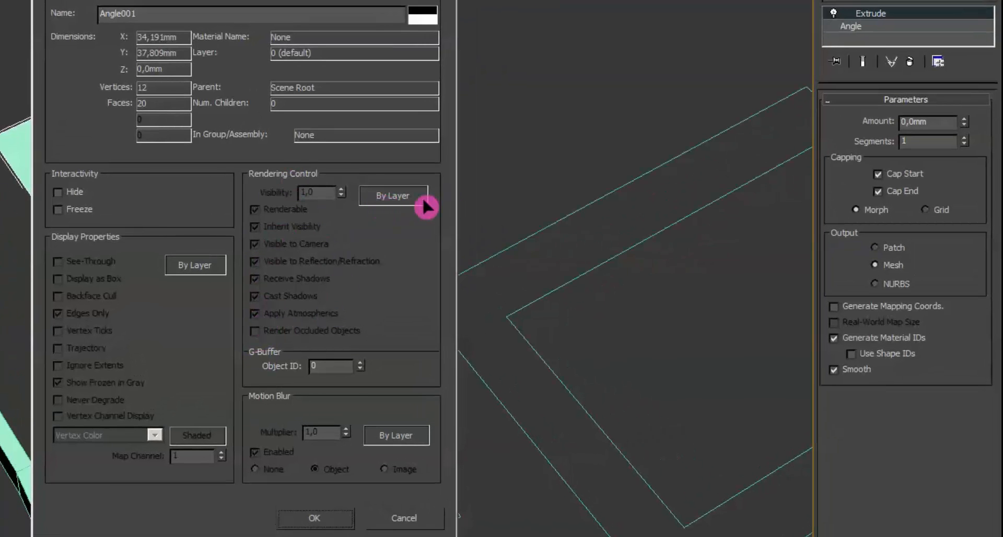
click(403, 200)
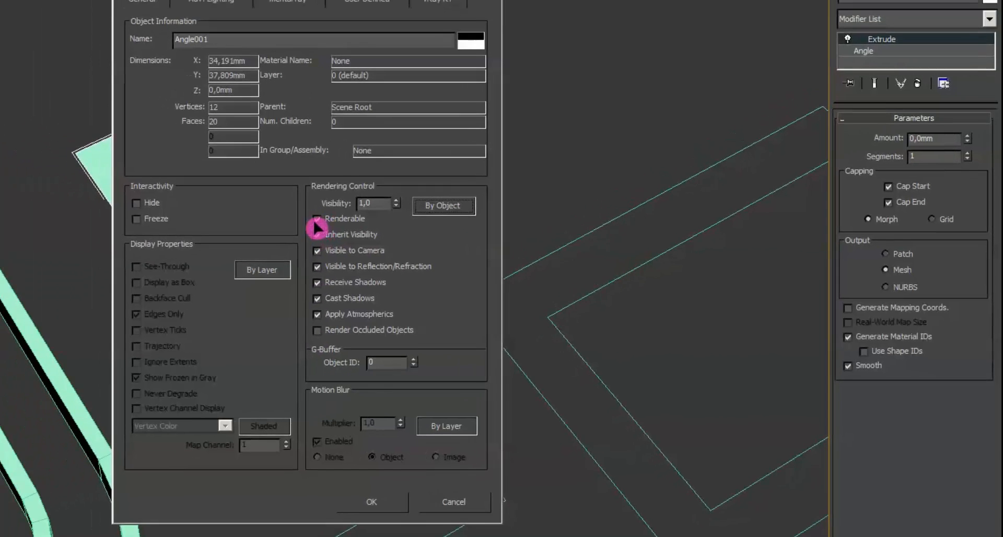
click(354, 225)
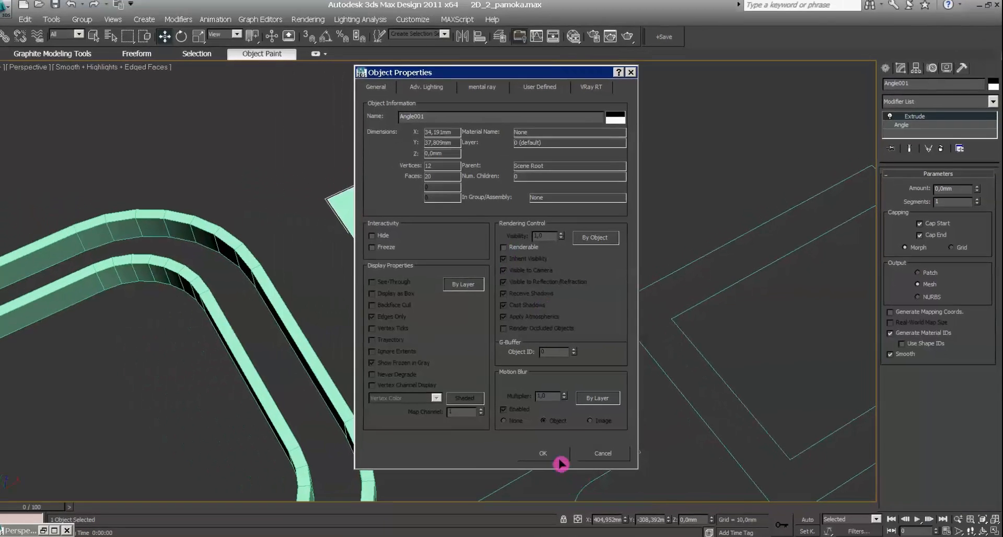
click(557, 459)
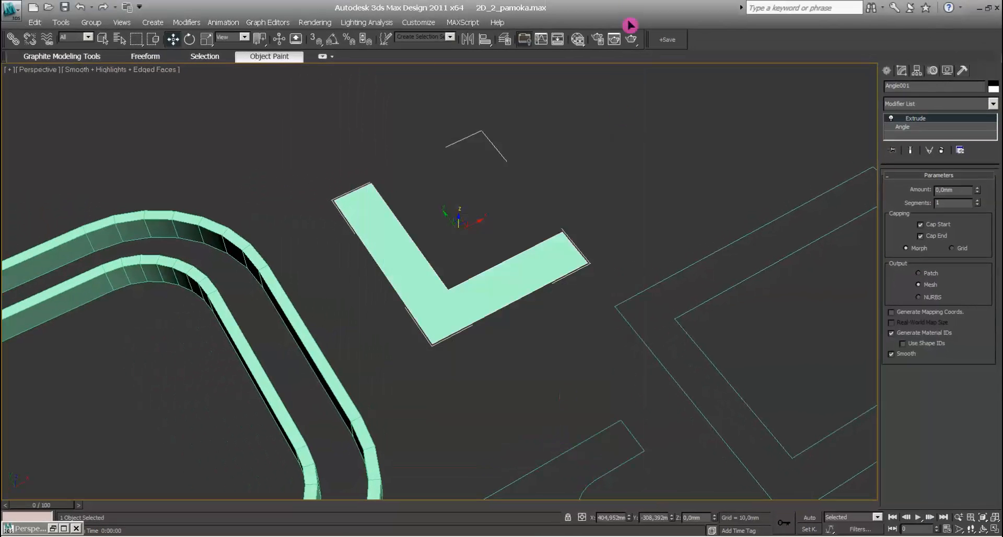
click(631, 40)
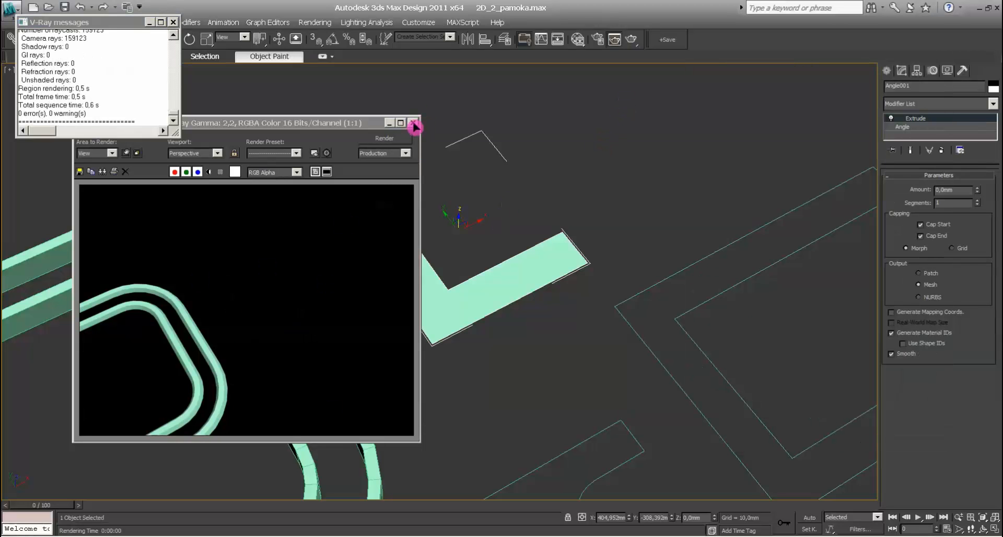
click(389, 123)
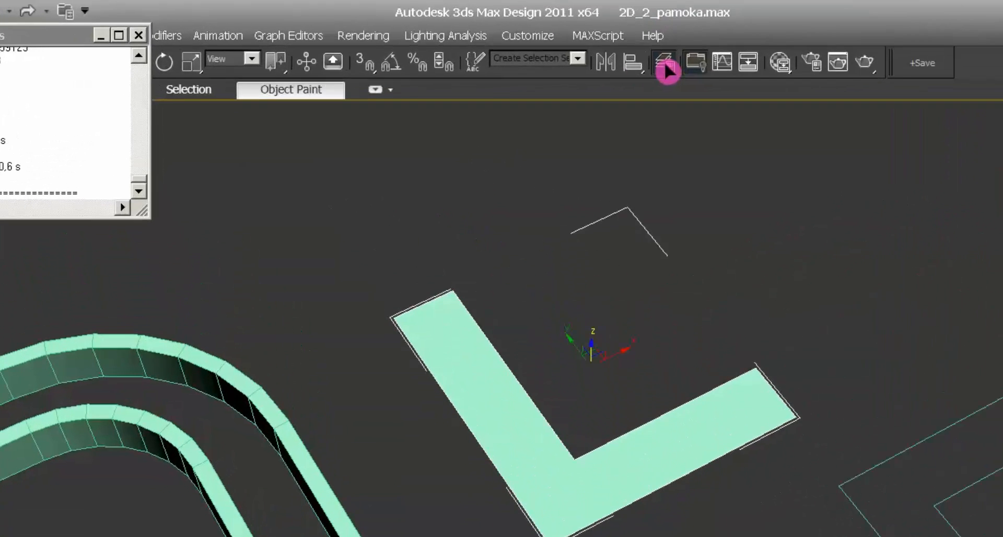
Step: Turn off rendering for layer 0 (default), deselect the shape, and render the Perspective view with all the extended splines in frame
click(663, 61)
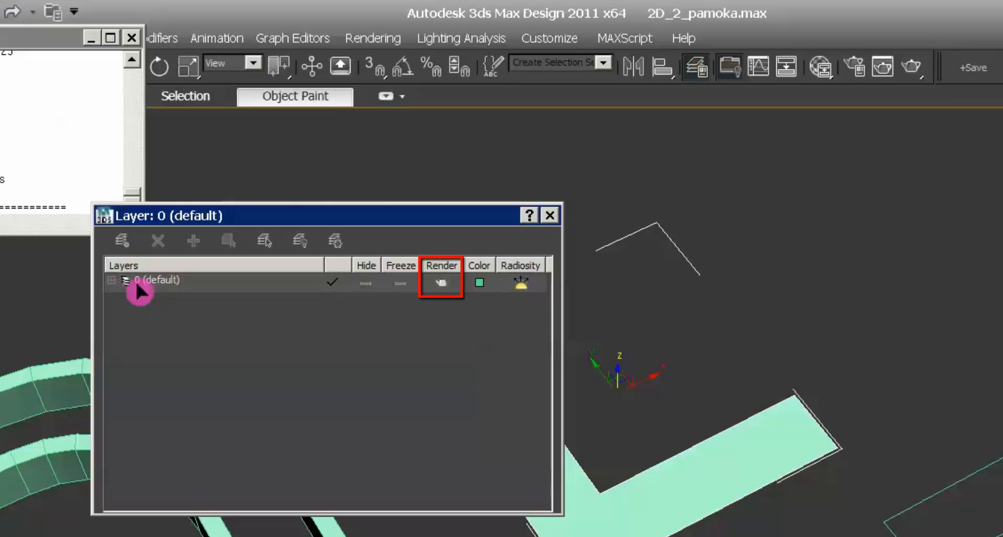
click(443, 283)
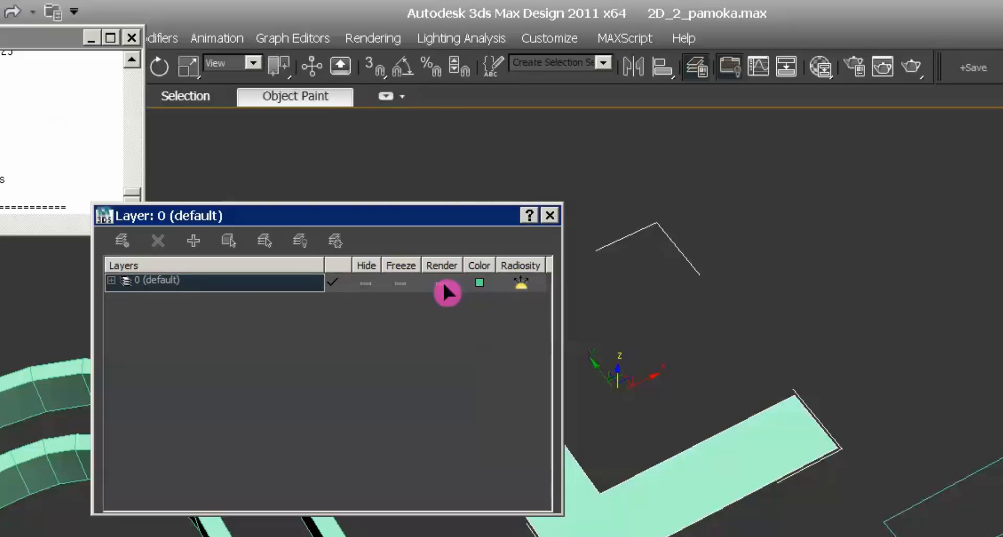
click(718, 351)
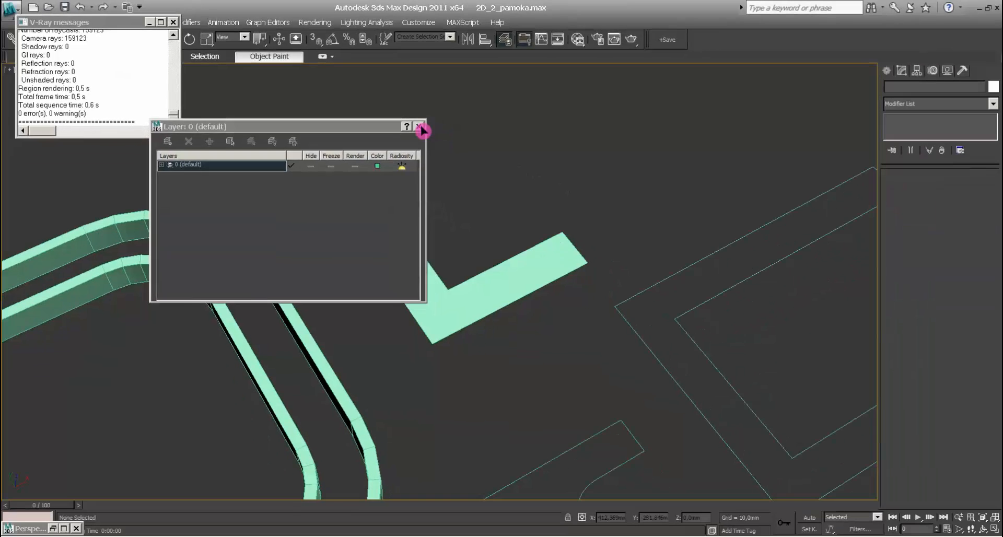
click(550, 215)
scroll(551, 175, down, 5)
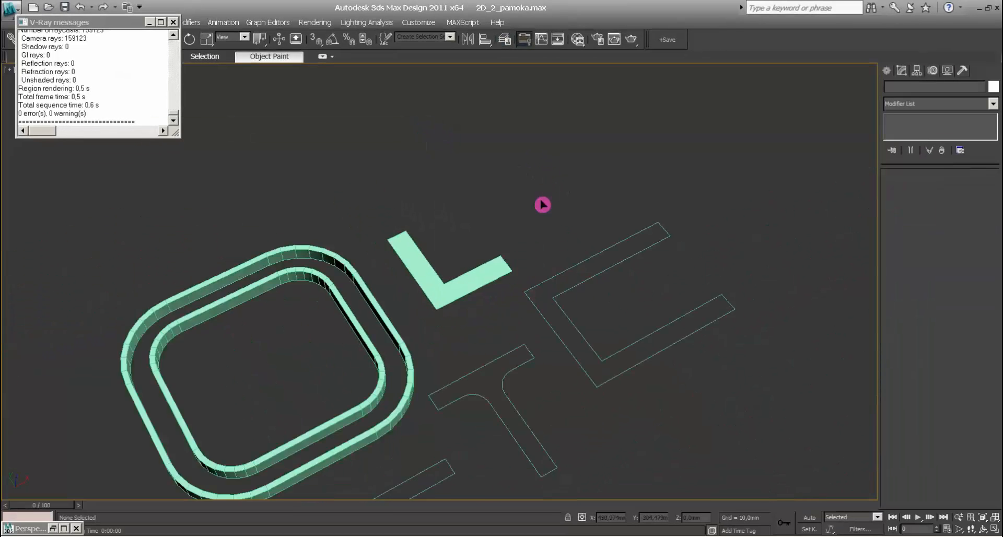
middle_drag(499, 314, 609, 87)
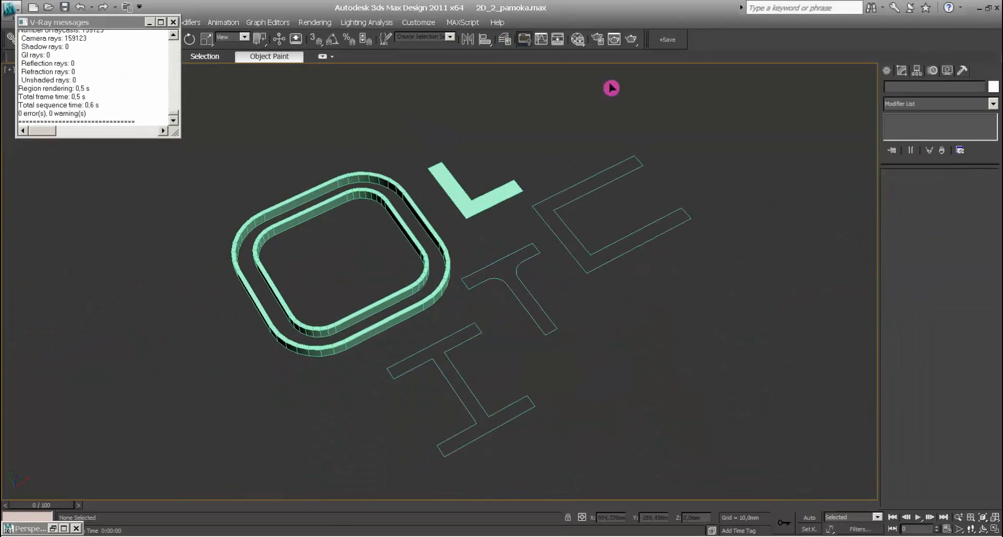
click(631, 40)
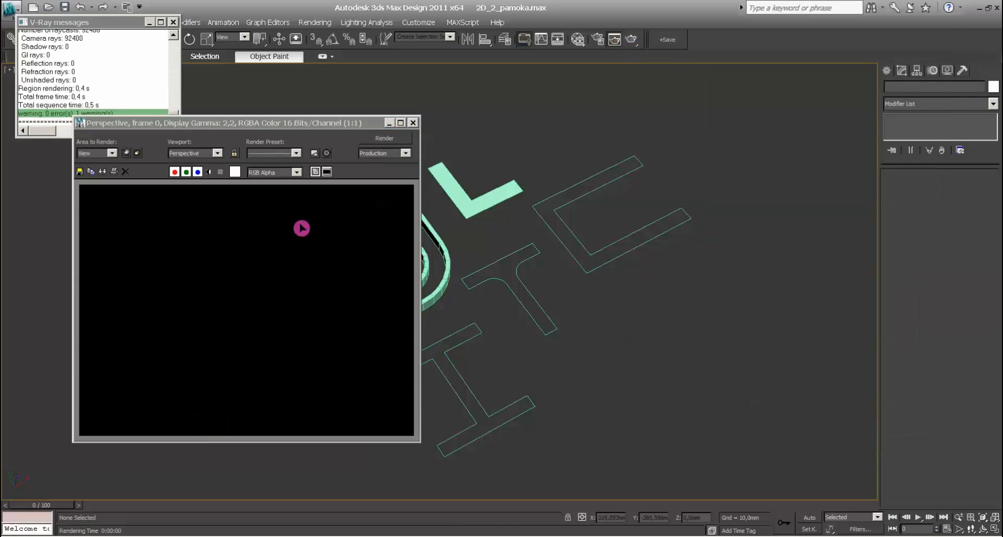